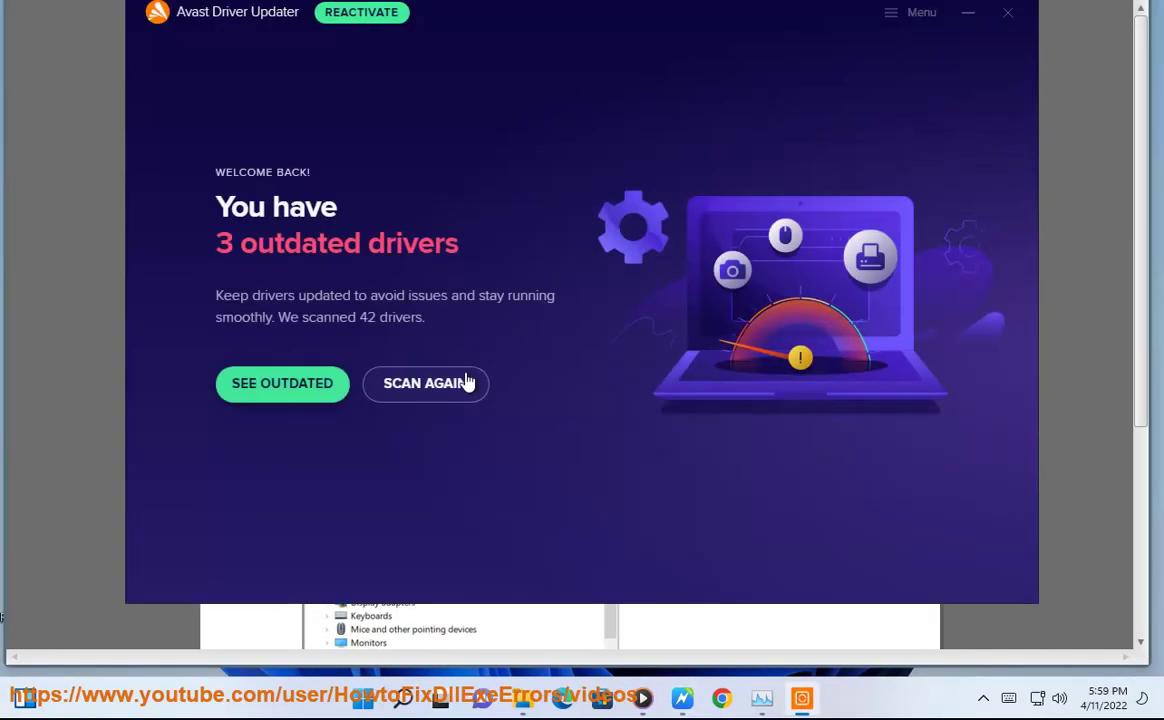
Check the outdated drivers in Avast Driver Updater and close the updater window.
click(467, 382)
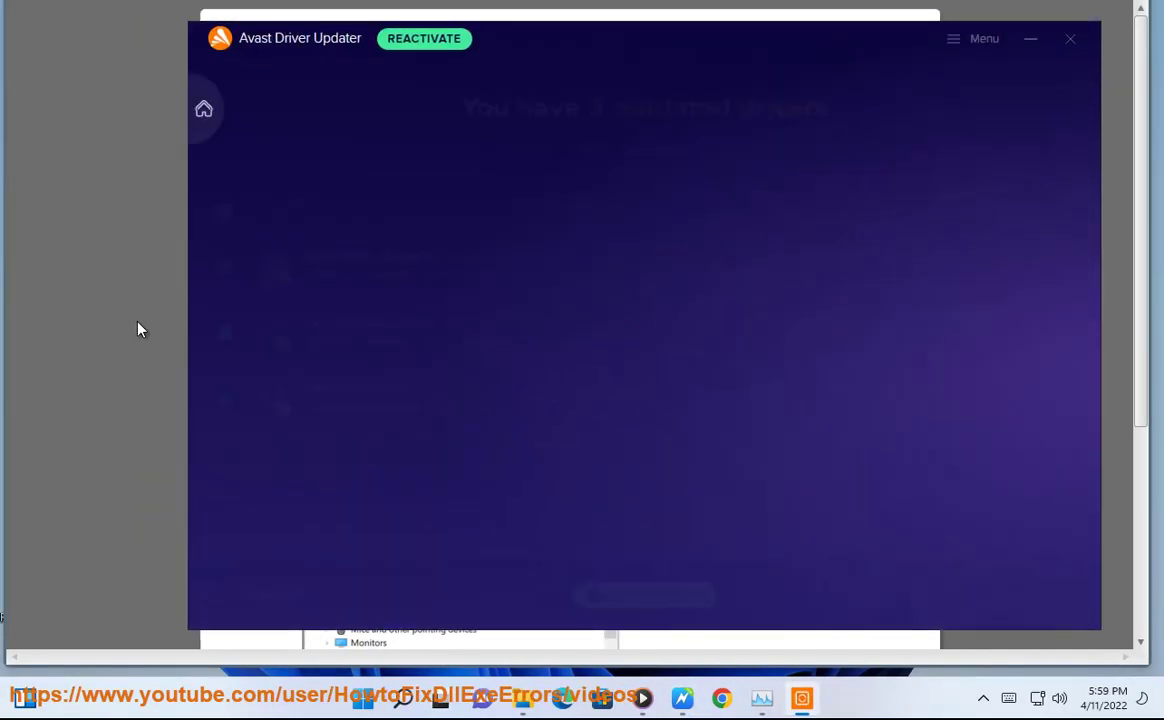
click(1070, 43)
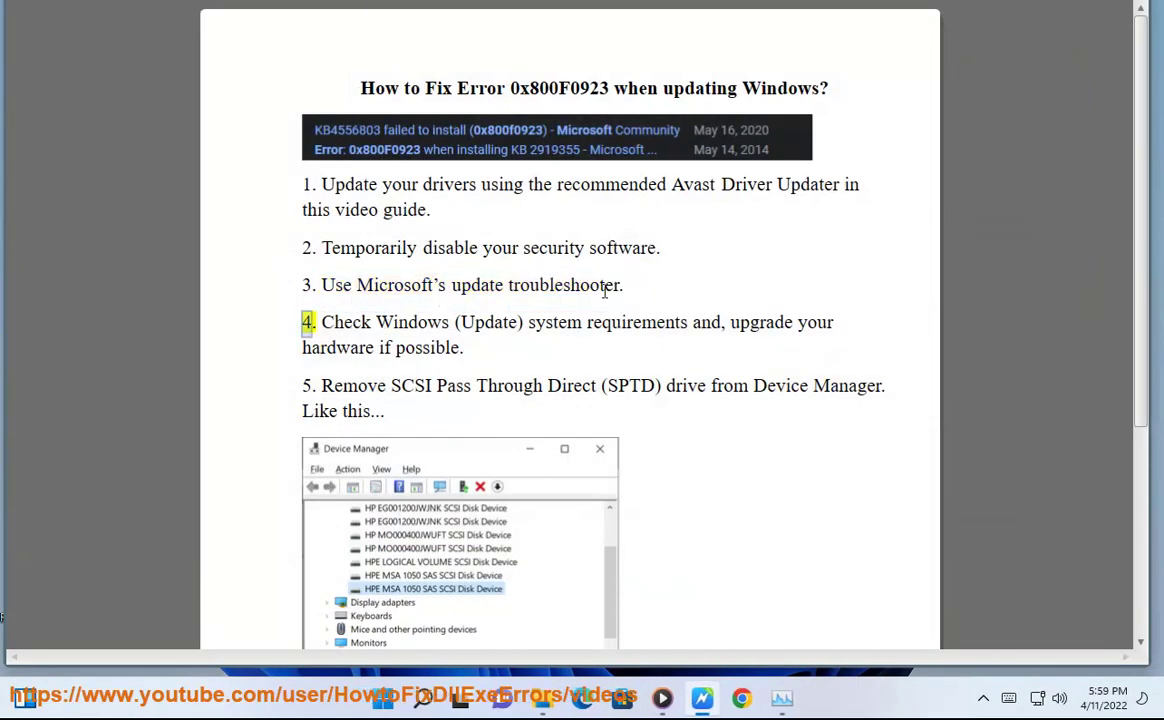
Mark the guide's update troubleshooter item, open Control Panel and search it for TR to reach Troubleshooting.
drag(636, 284, 393, 285)
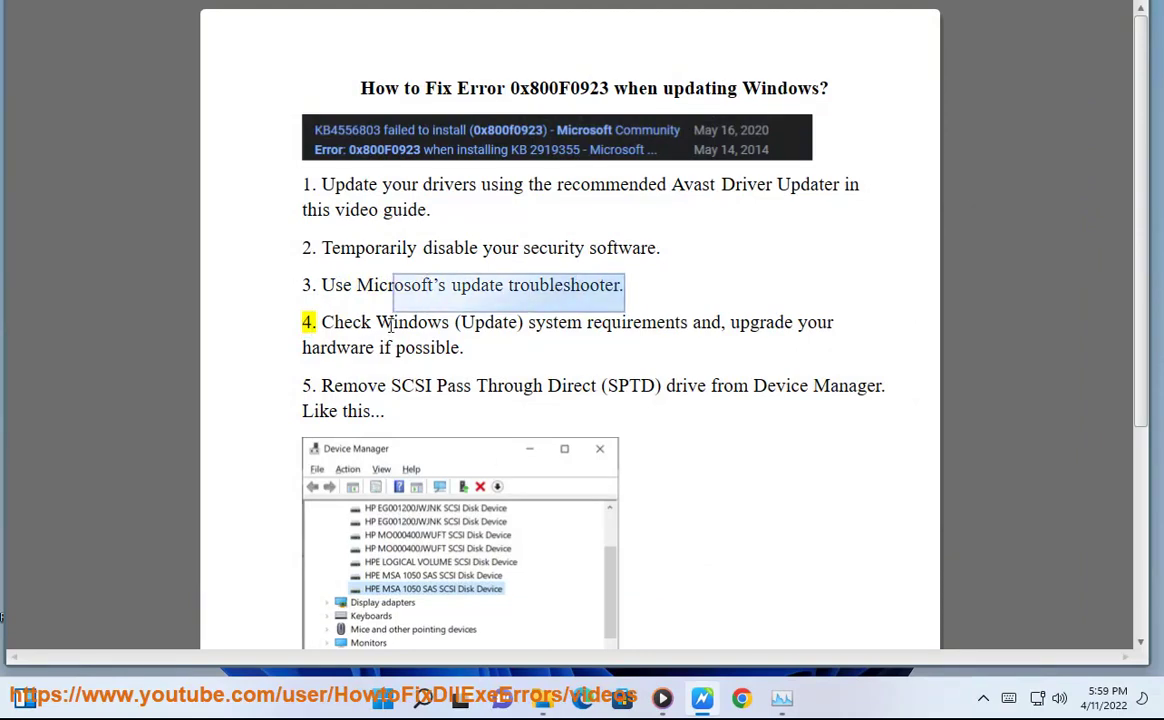
click(422, 698)
click(705, 215)
click(851, 113)
text(TR)
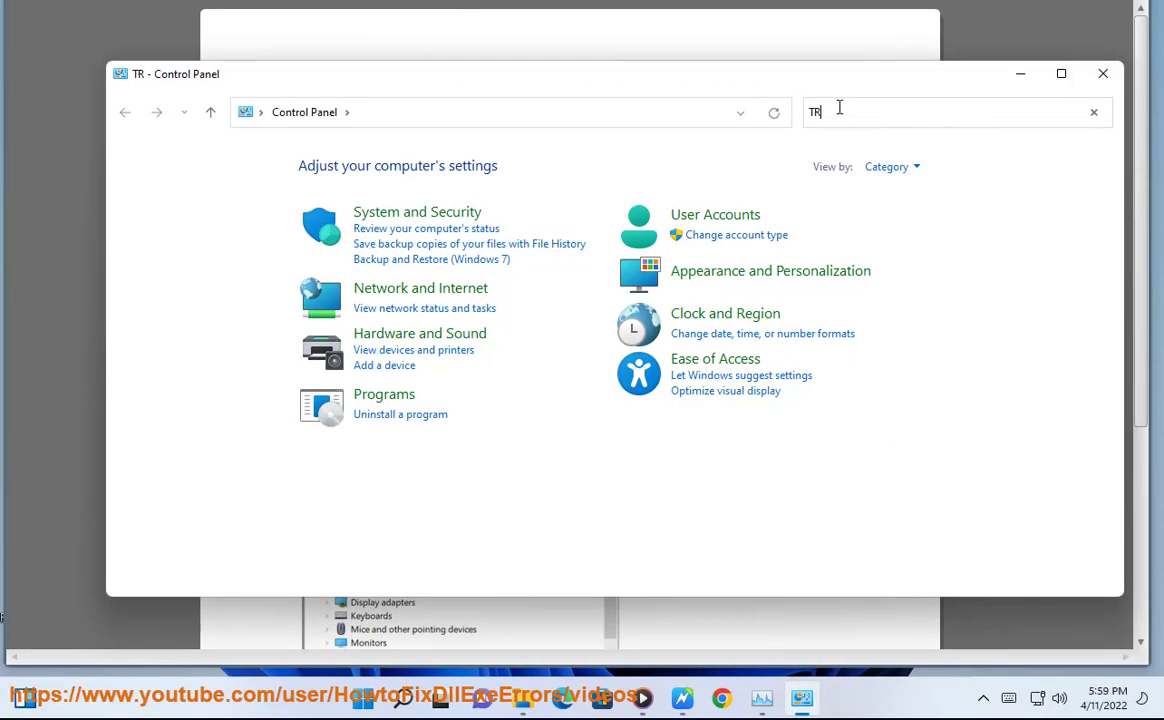
click(187, 190)
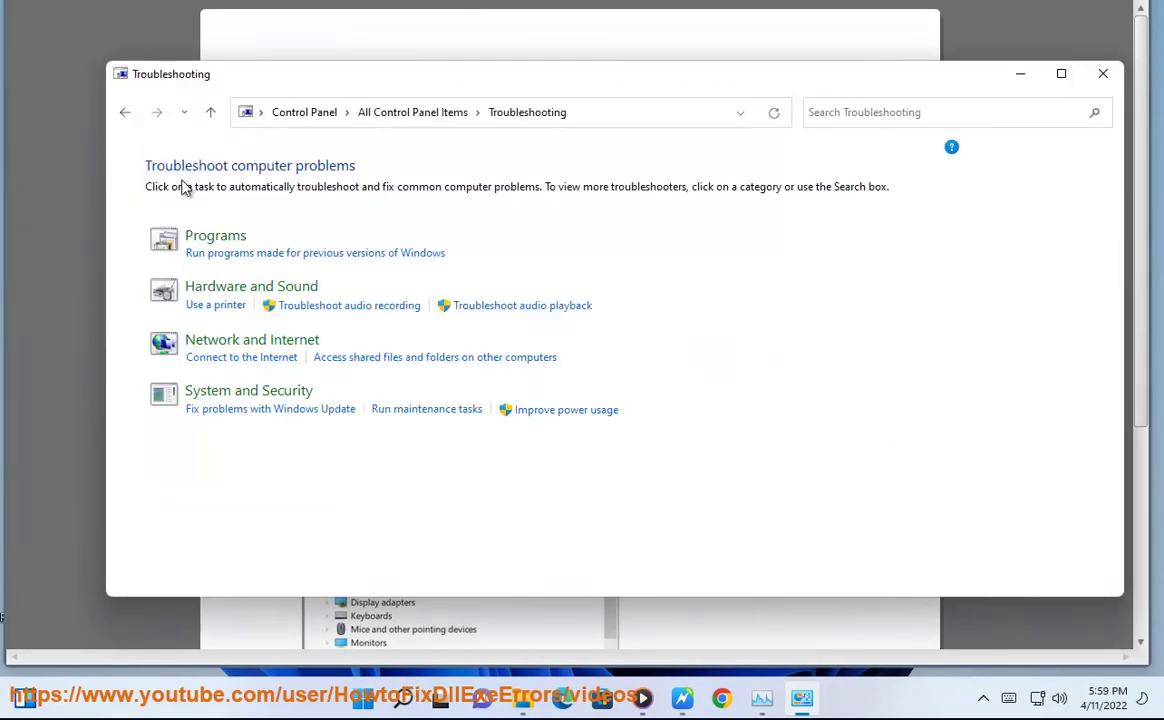
List all troubleshooters, launch the Windows Update one, cancel it without running it and close Control Panel.
click(169, 195)
scroll(390, 403, down, 3)
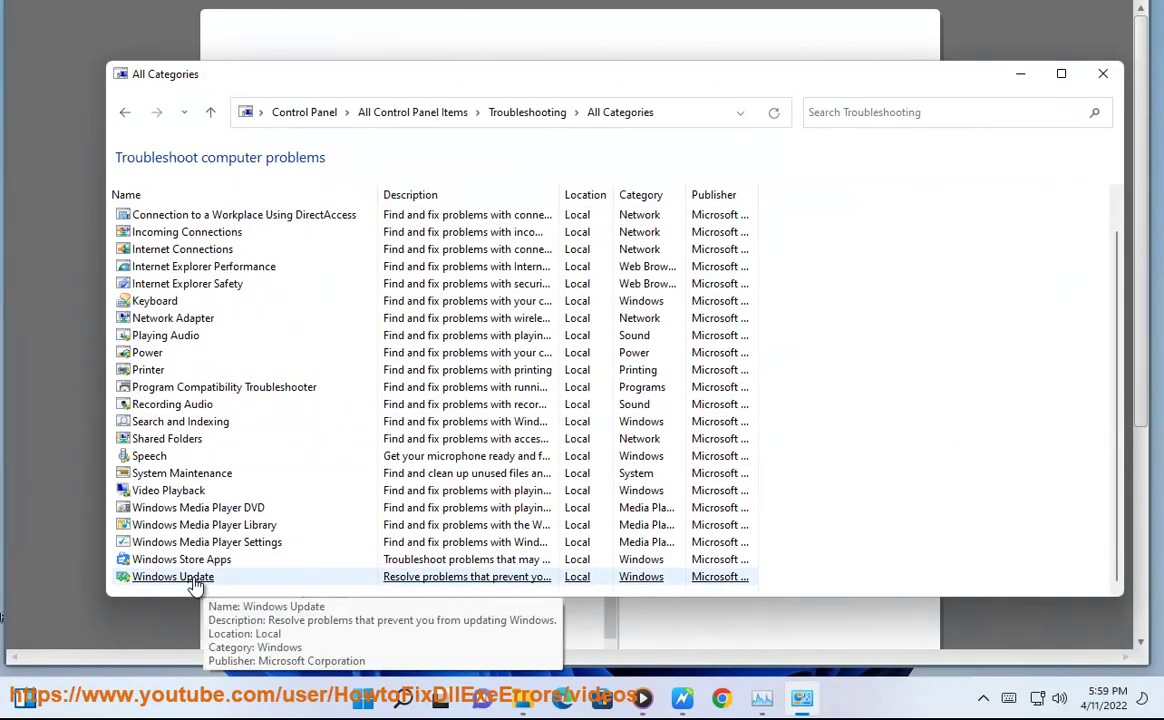
click(203, 576)
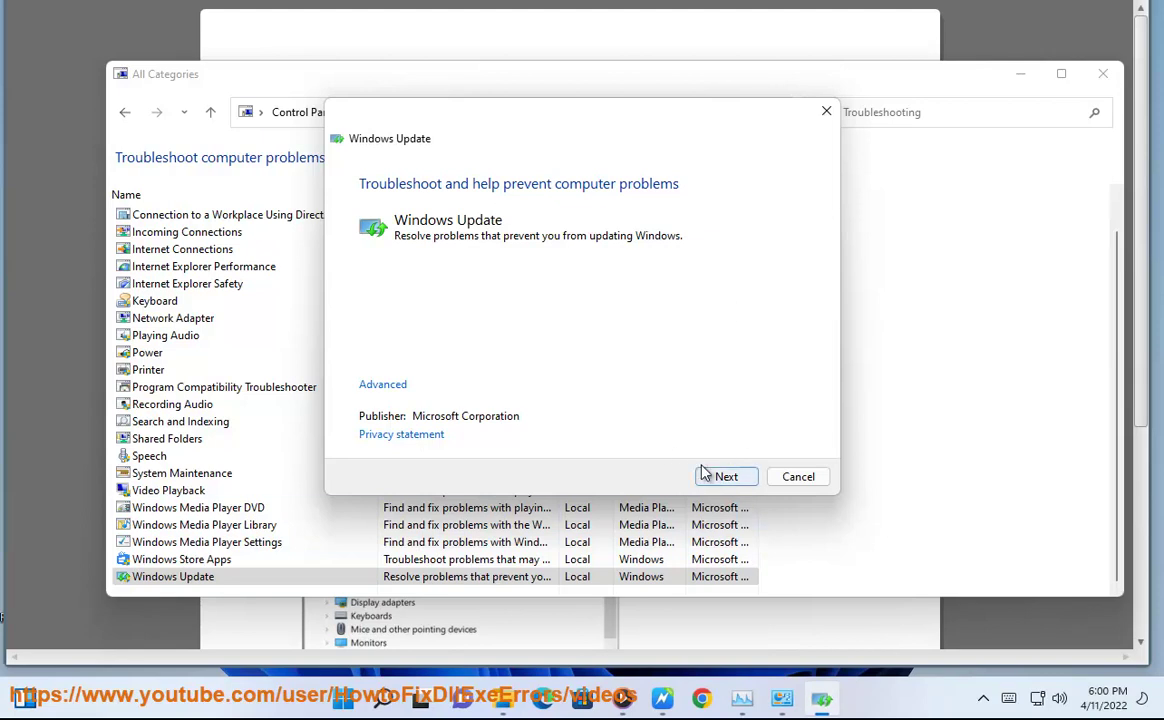
click(796, 478)
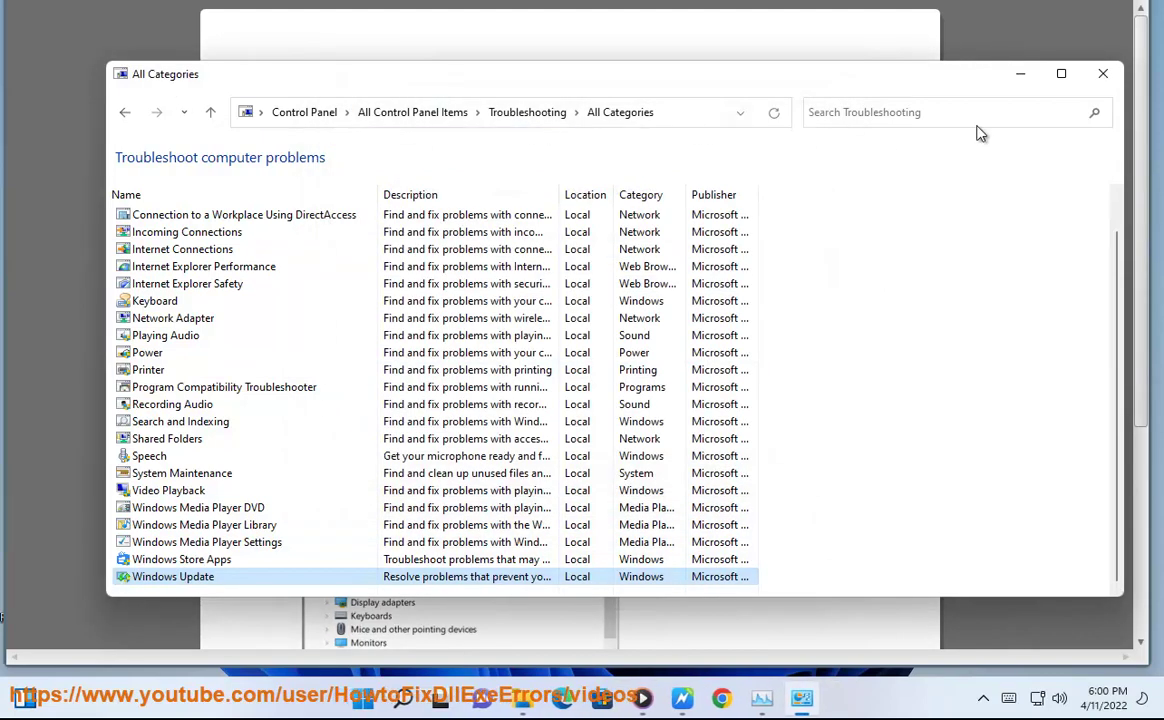
click(1103, 73)
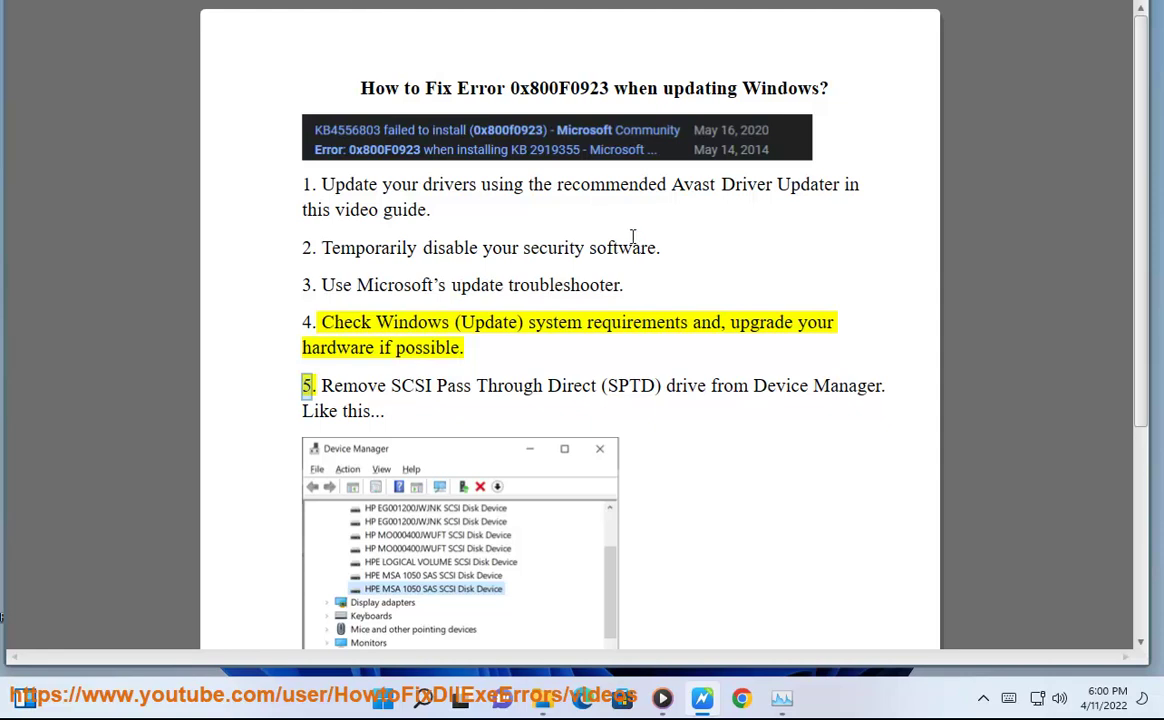
Copy the system requirements phrase from the guide's fourth item and search Google in Chrome for "Windows system requirements".
drag(687, 320, 392, 322)
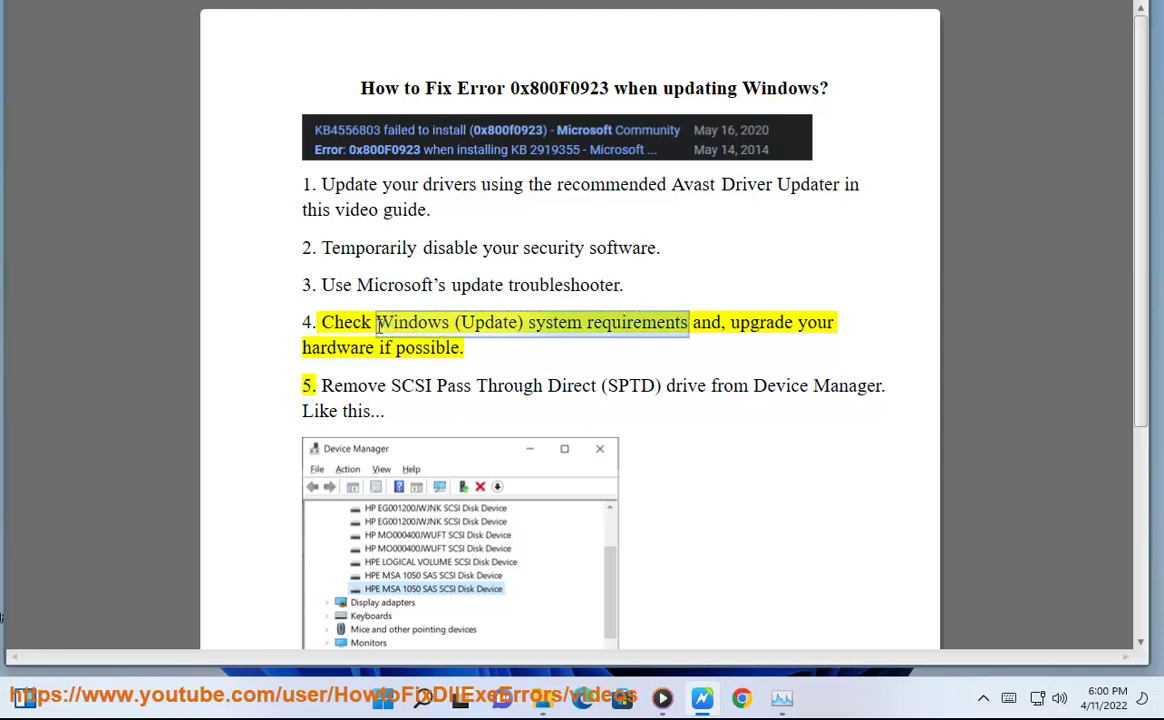
click(741, 697)
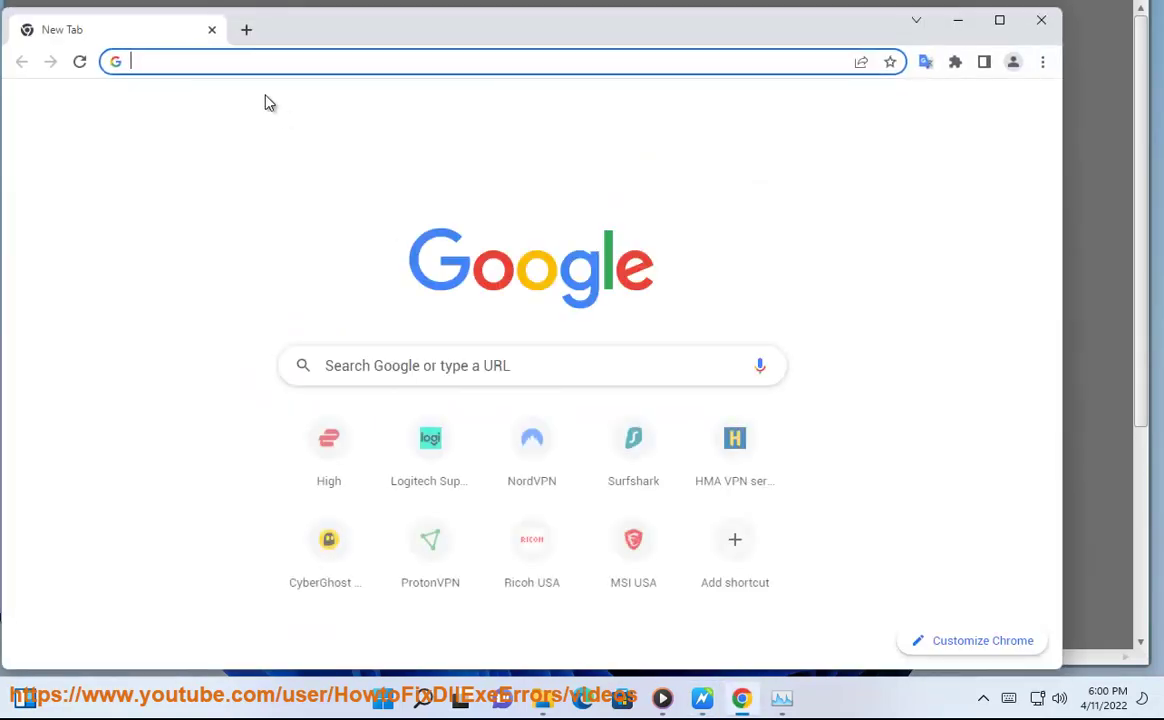
text(Windows (Update) system requirements)
double_click(220, 62)
key(BackSpace)
key(BackSpace)
key(Delete)
key(BackSpace)
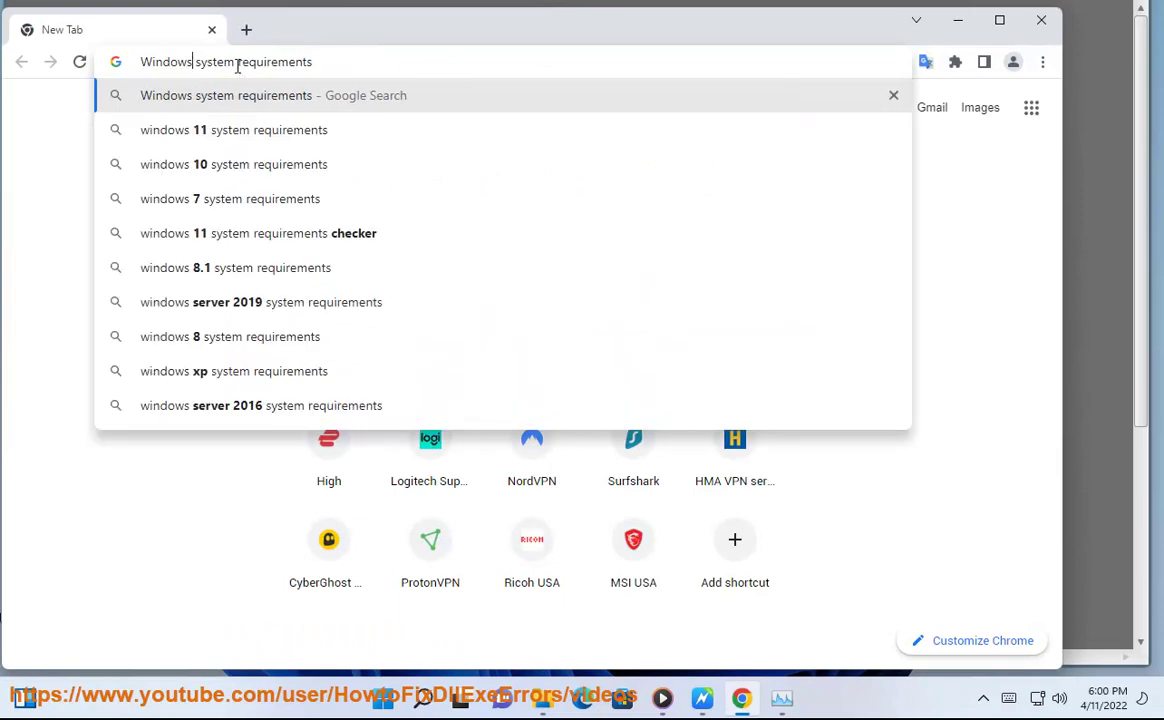
key(Return)
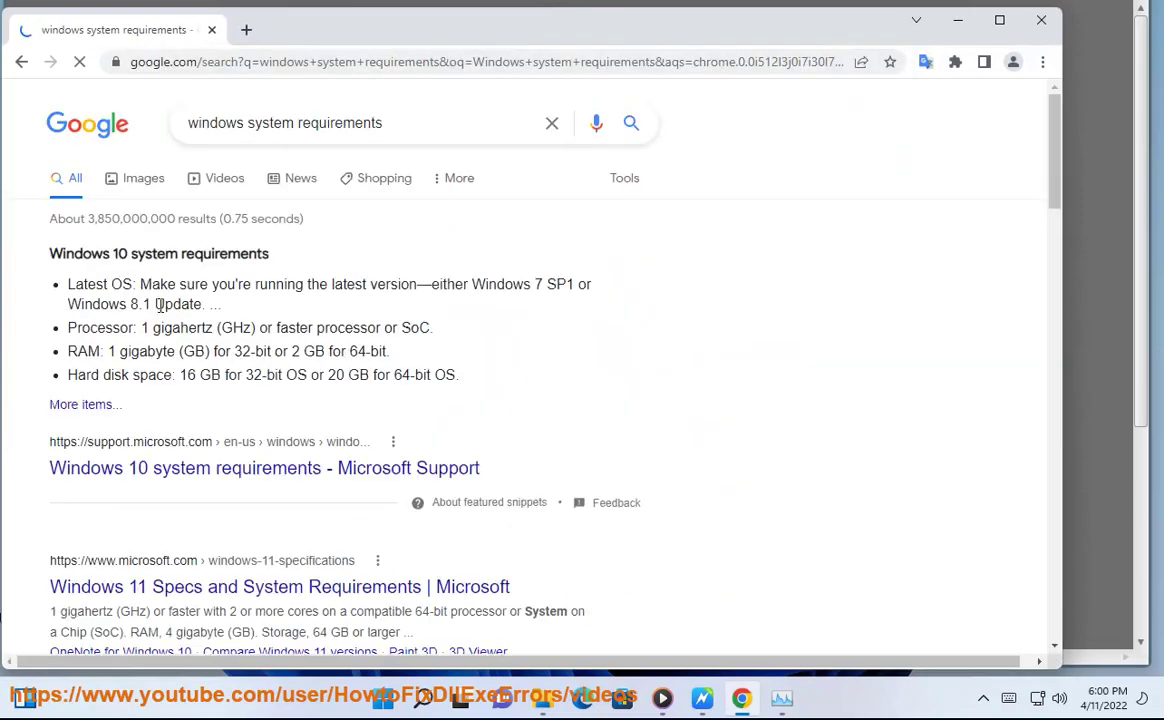
Review the Windows 10 and Windows 11 system requirements entries in the search results.
drag(272, 254, 46, 254)
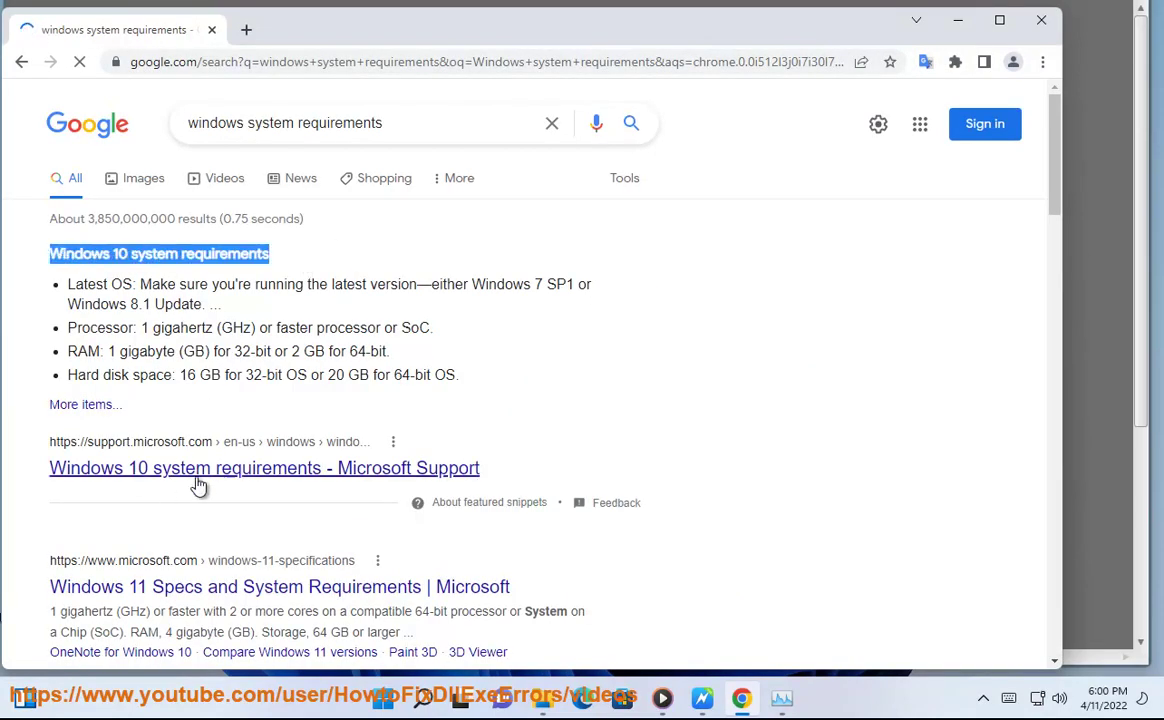
scroll(130, 525, down, 1)
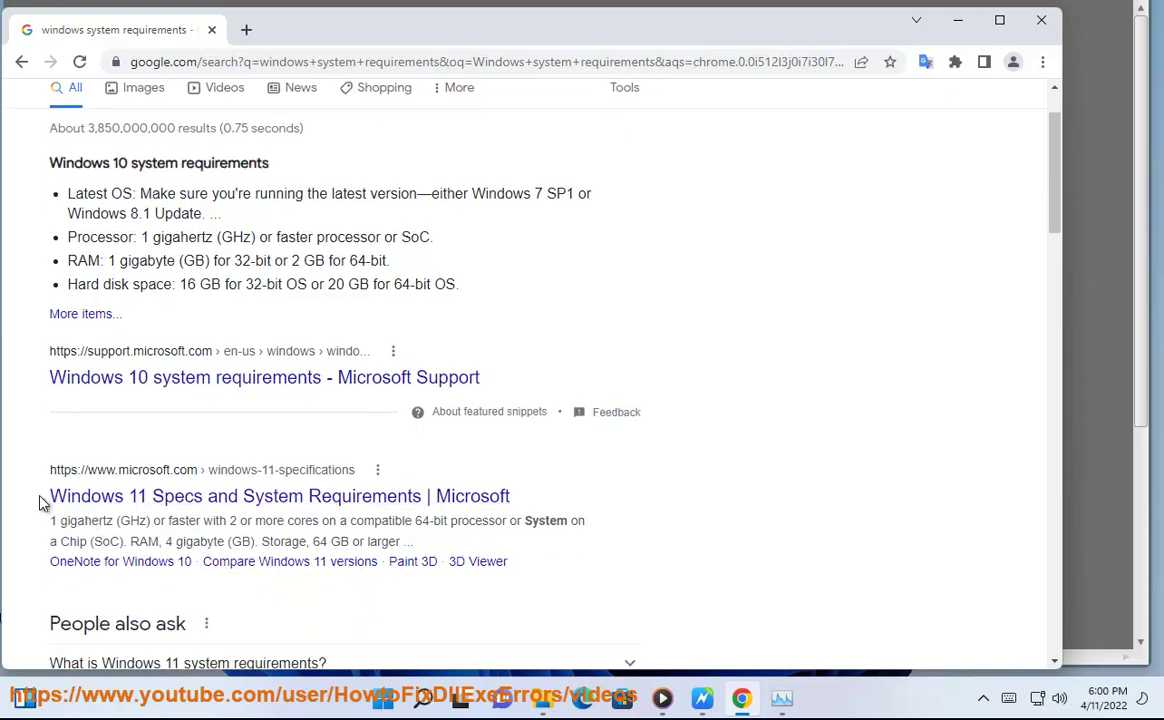
drag(40, 503, 162, 497)
scroll(286, 499, down, 2)
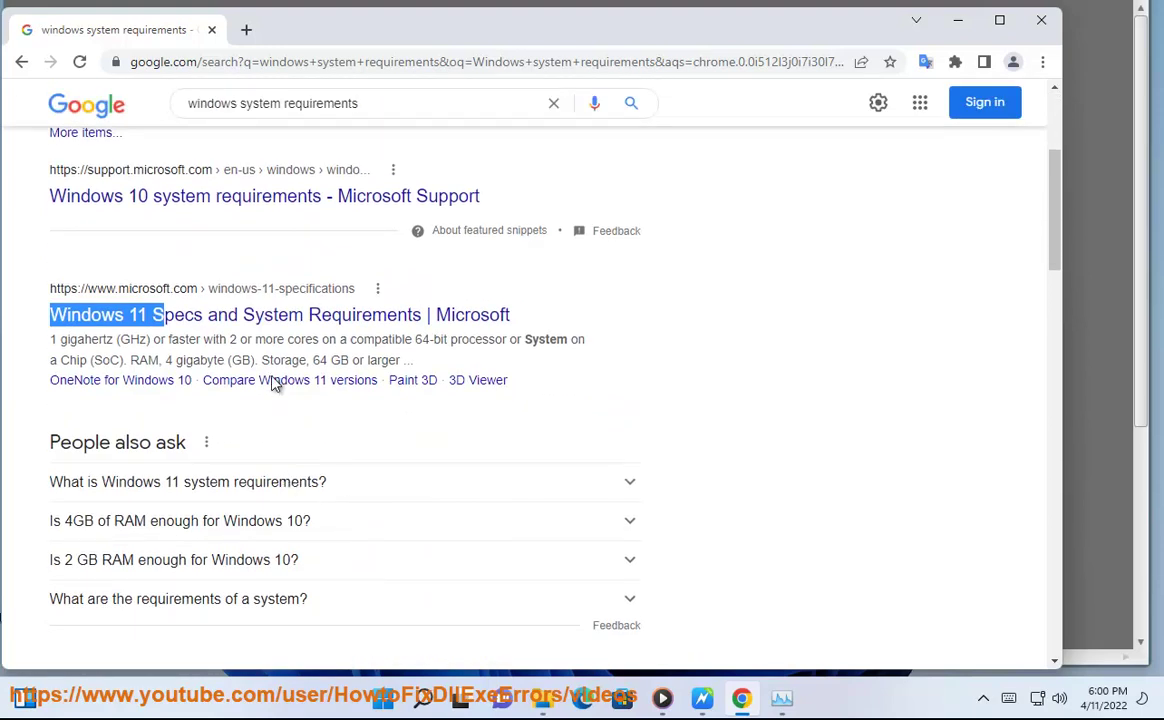
scroll(247, 221, up, 3)
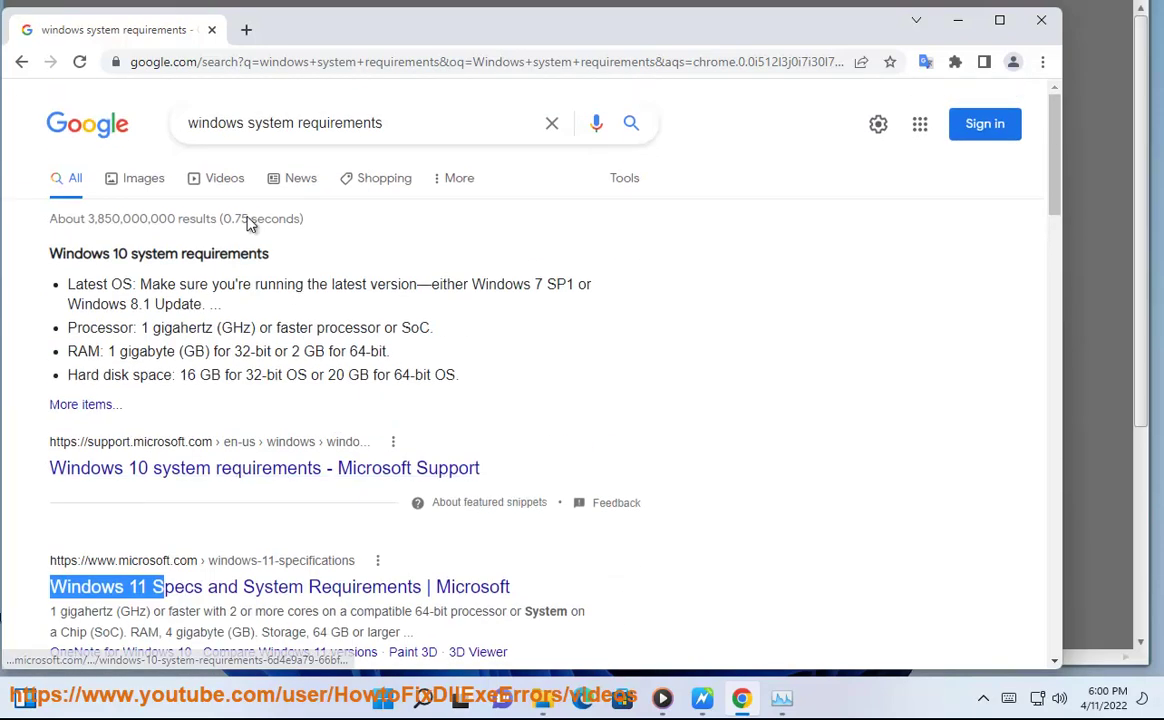
Open the Microsoft Support page on Windows 10 system requirements and read through its hardware specifications.
click(242, 472)
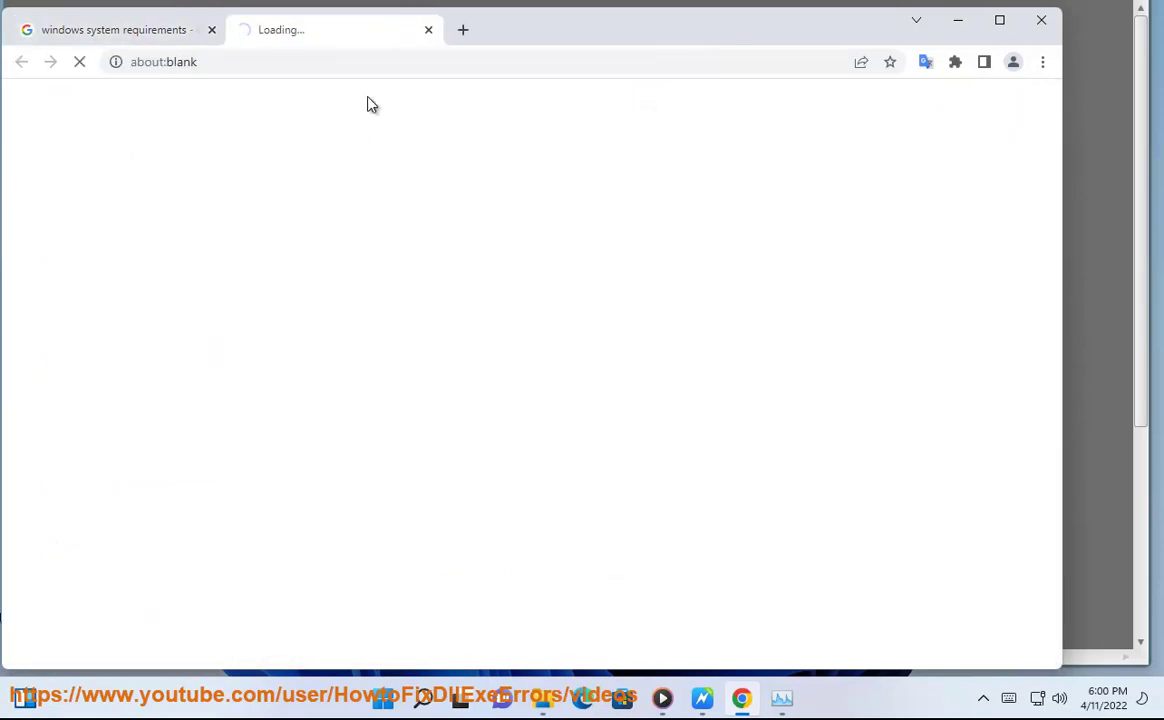
click(338, 64)
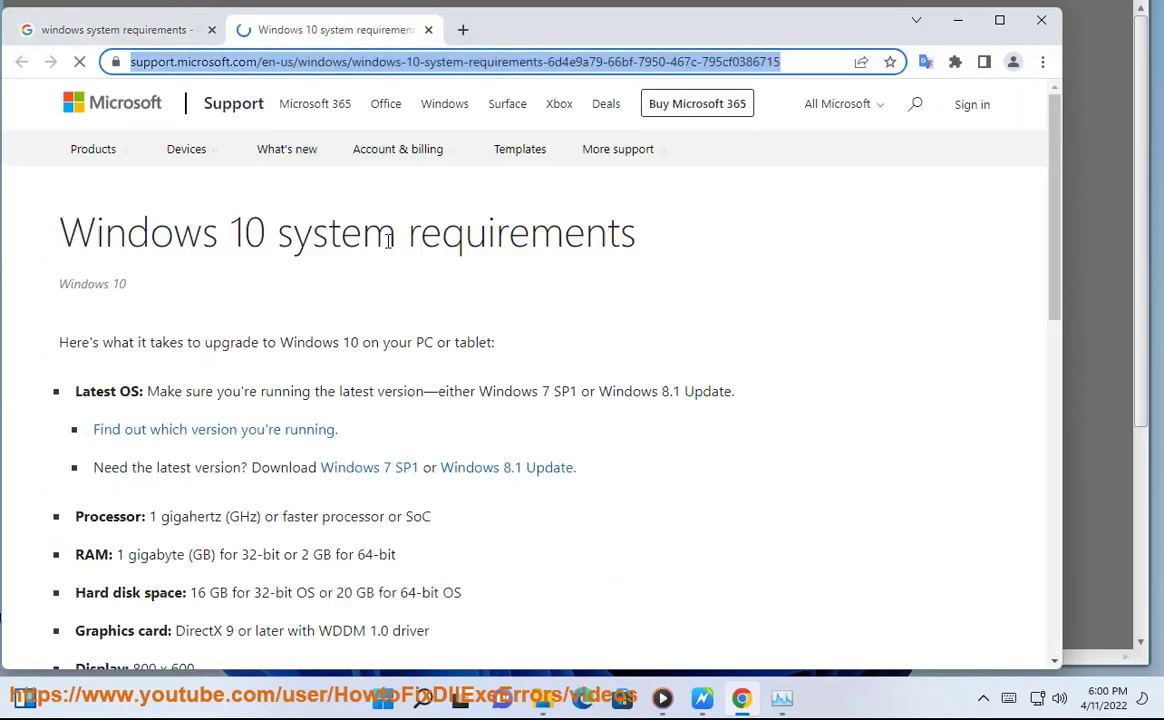
scroll(280, 422, down, 6)
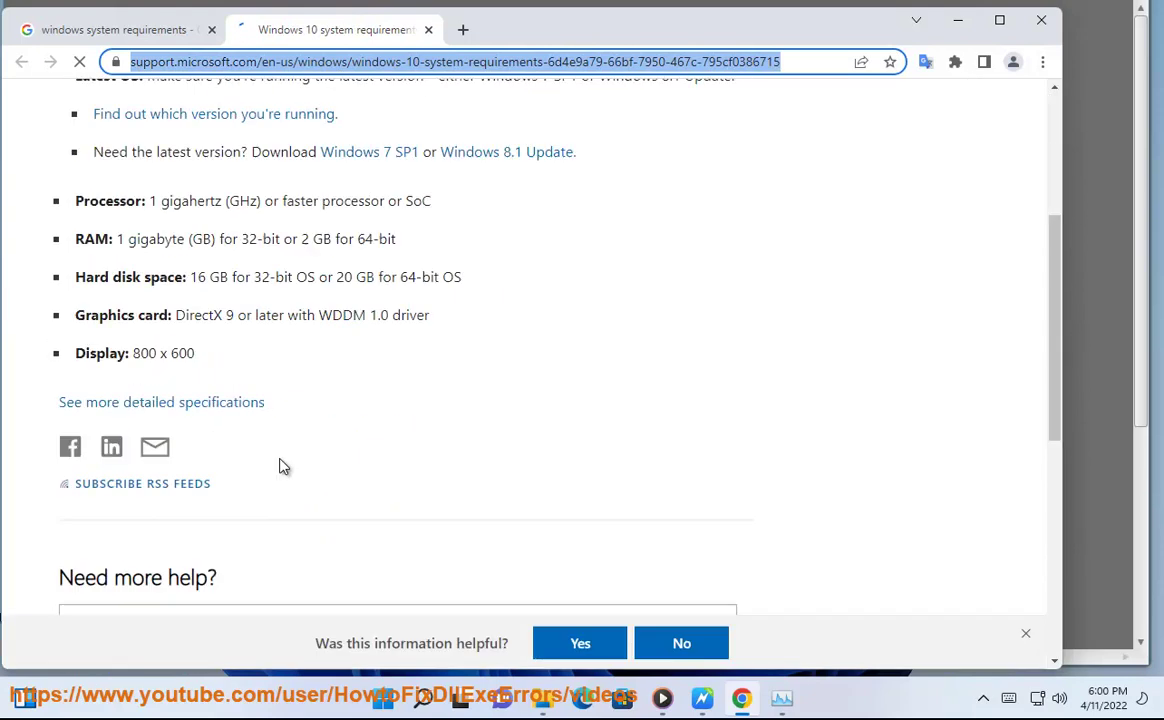
scroll(415, 605, down, 2)
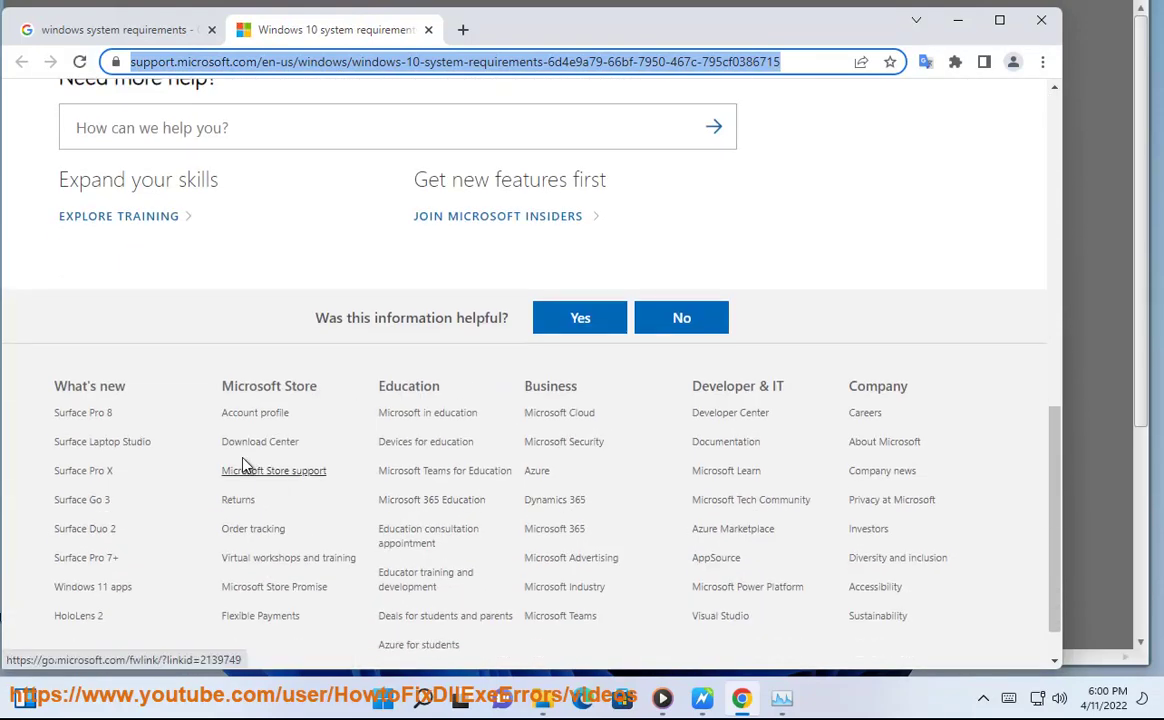
Return to the Google results and look over the other Windows 10, 11 and 7 requirements pages.
click(148, 30)
scroll(572, 540, down, 4)
scroll(332, 533, down, 2)
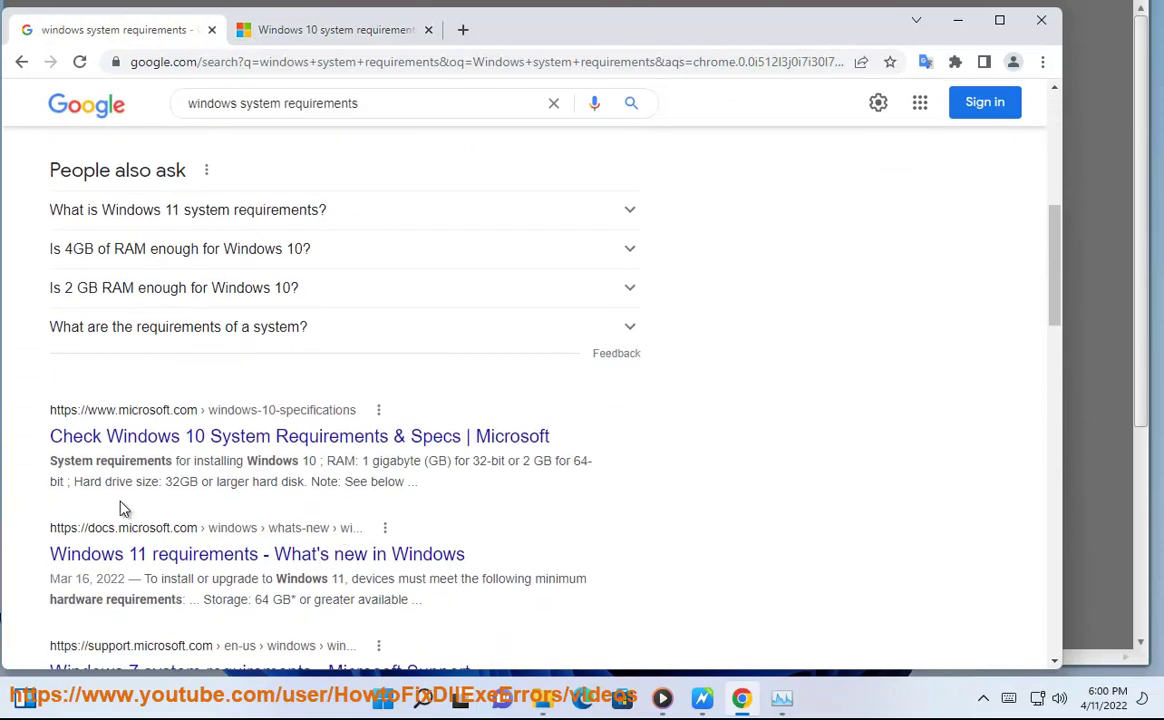
scroll(262, 509, down, 3)
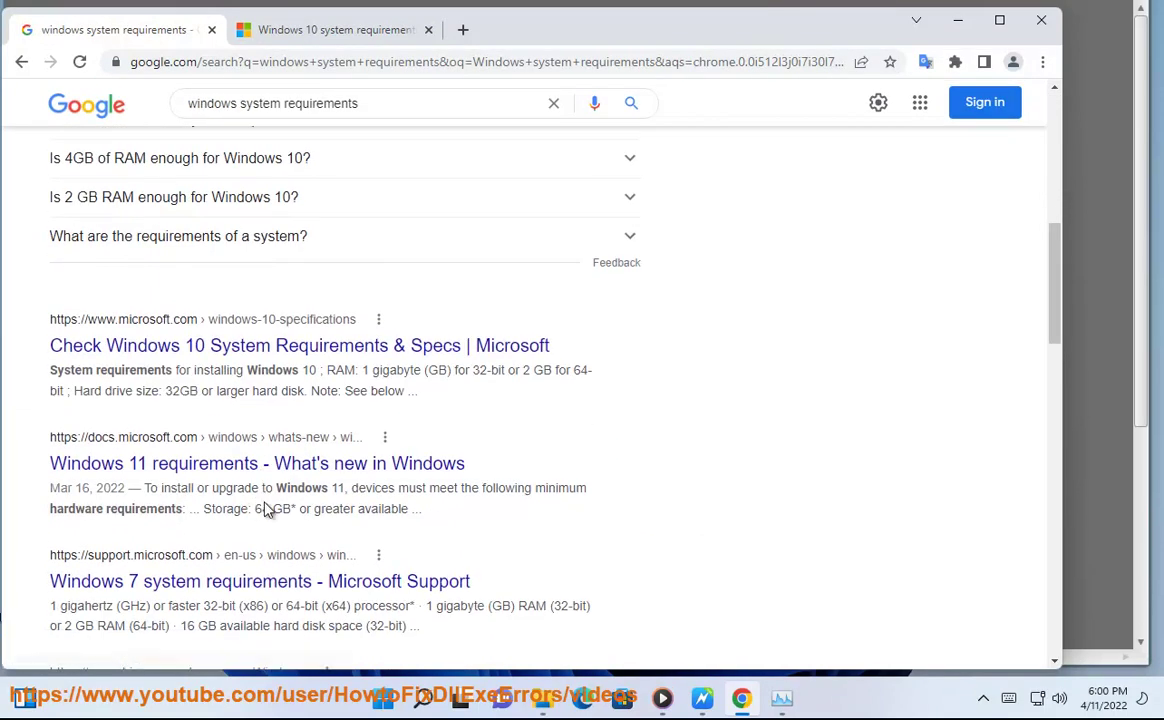
Open System Information and check the computer's processor and installed physical memory.
click(422, 698)
text(SYS)
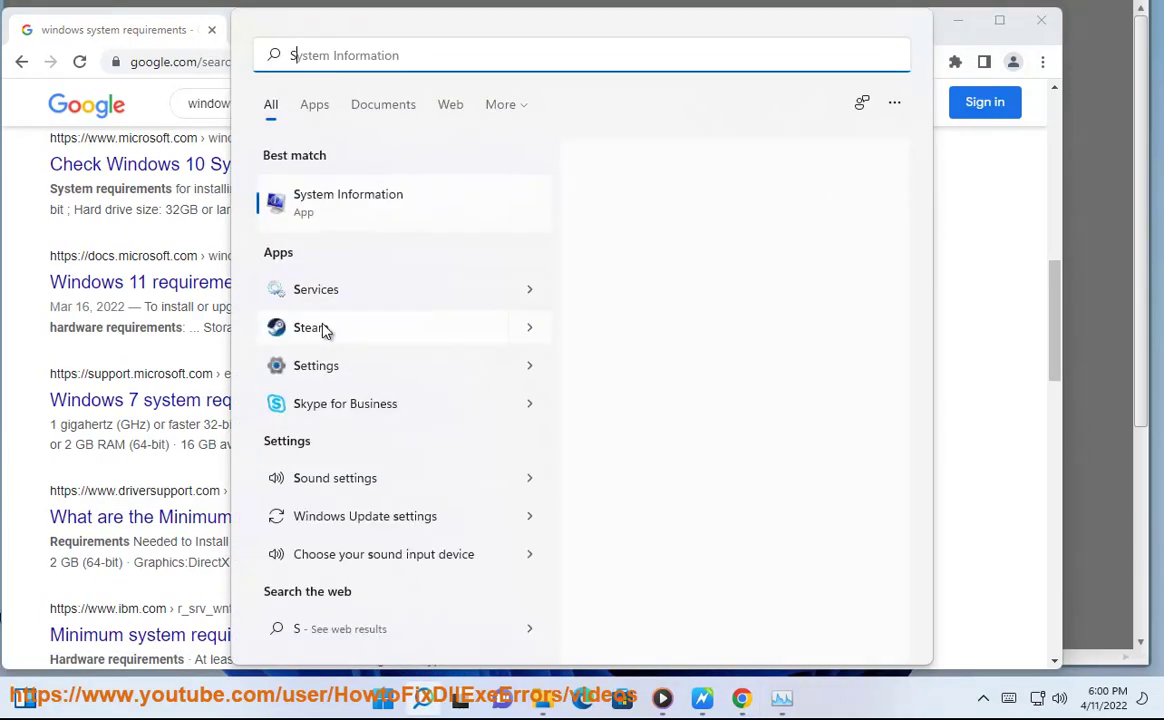
click(351, 213)
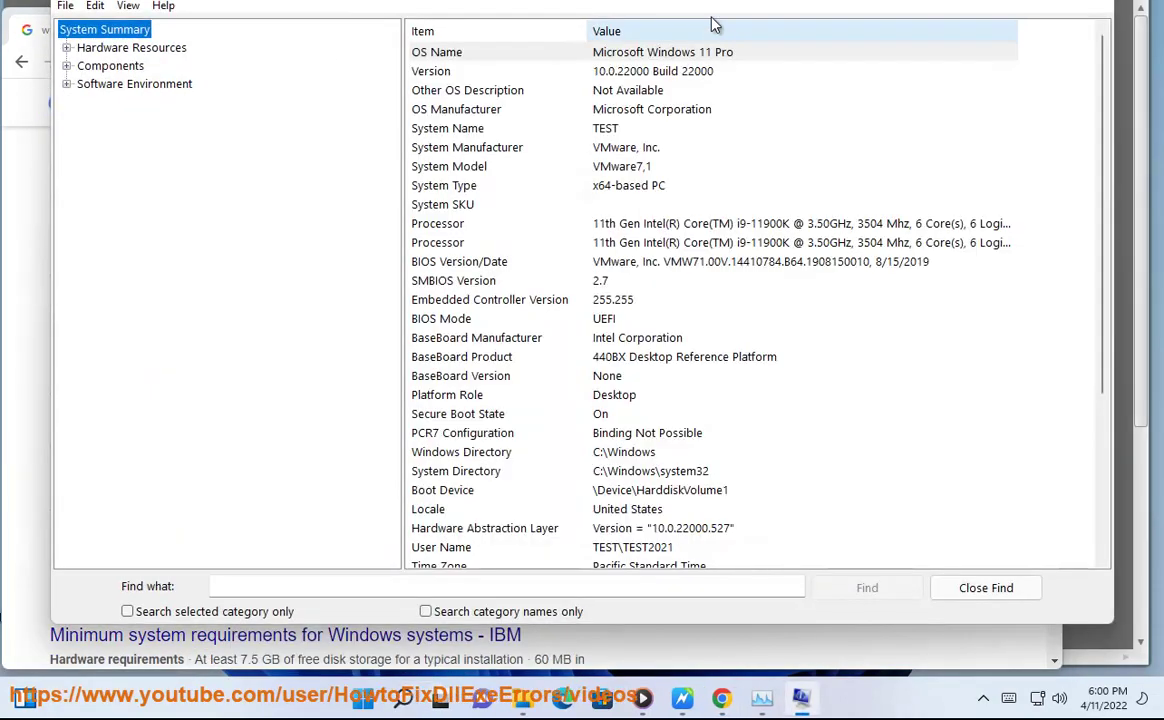
drag(695, 3, 706, 68)
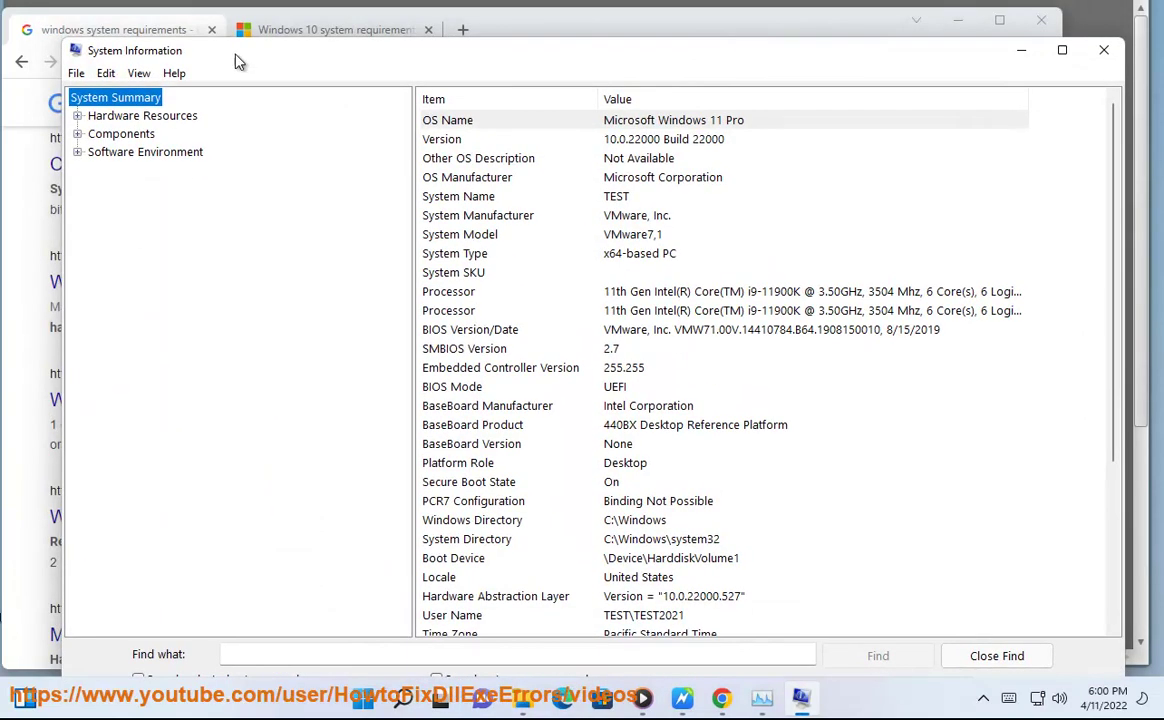
click(818, 291)
scroll(670, 580, down, 3)
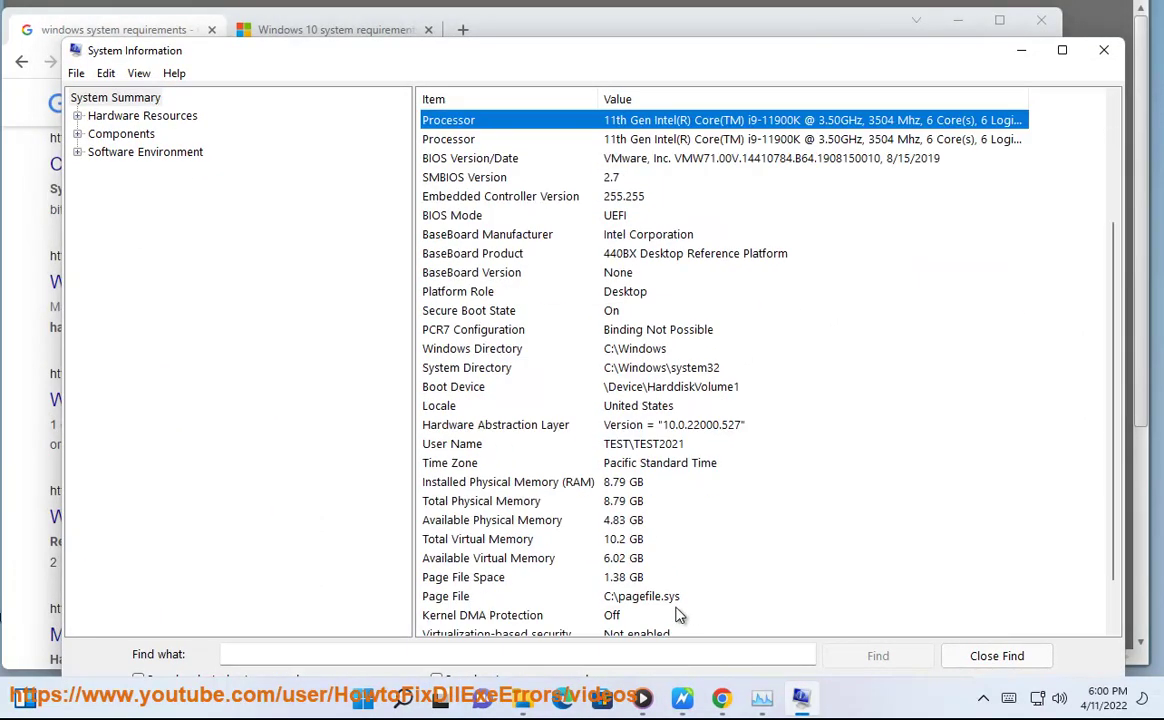
click(600, 482)
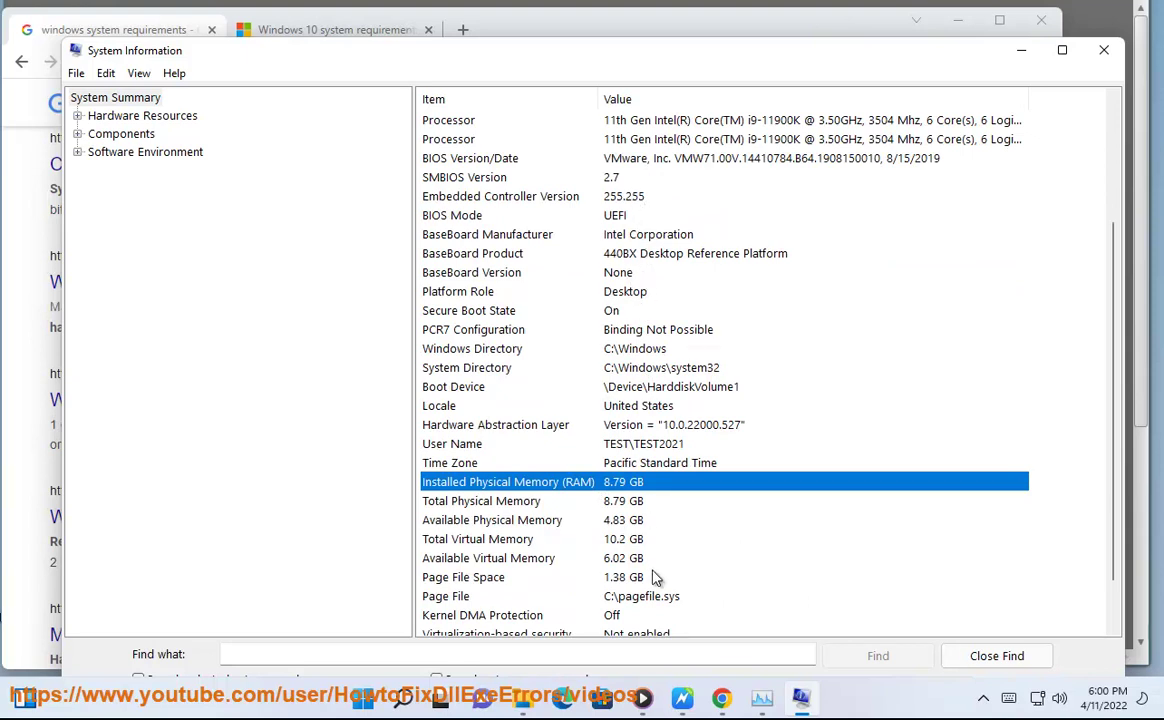
scroll(655, 577, down, 1)
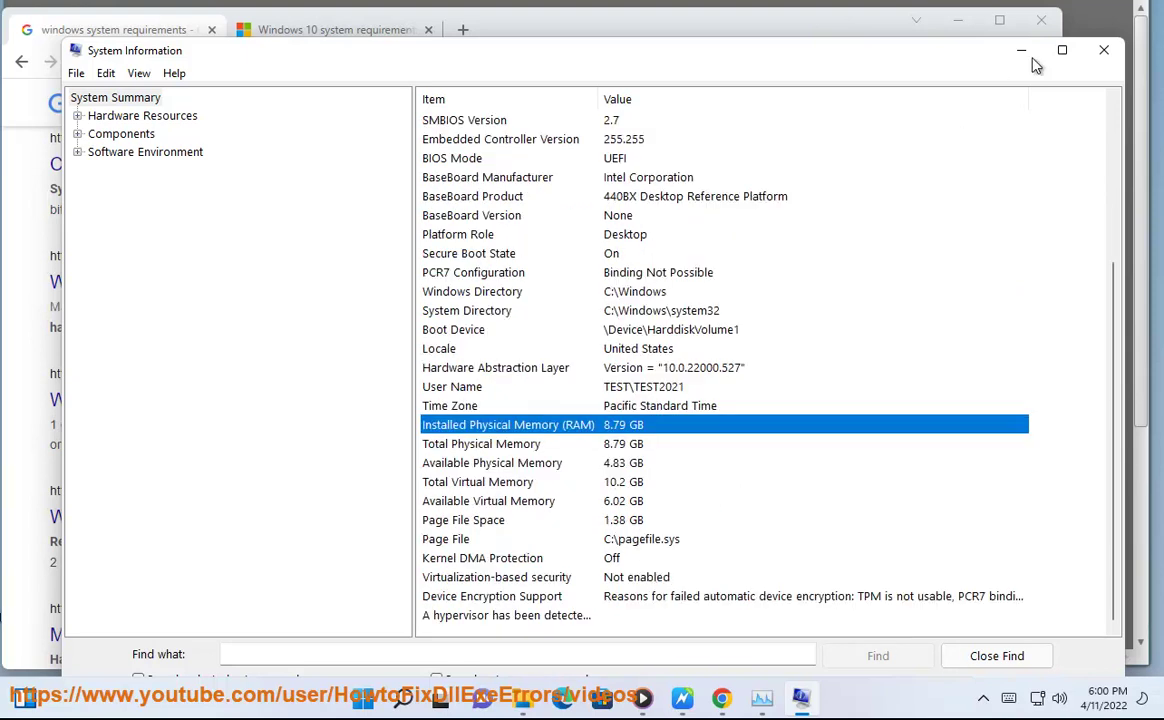
Check the CPU performance in Task Manager, and close both Task Manager and System Information.
click(404, 697)
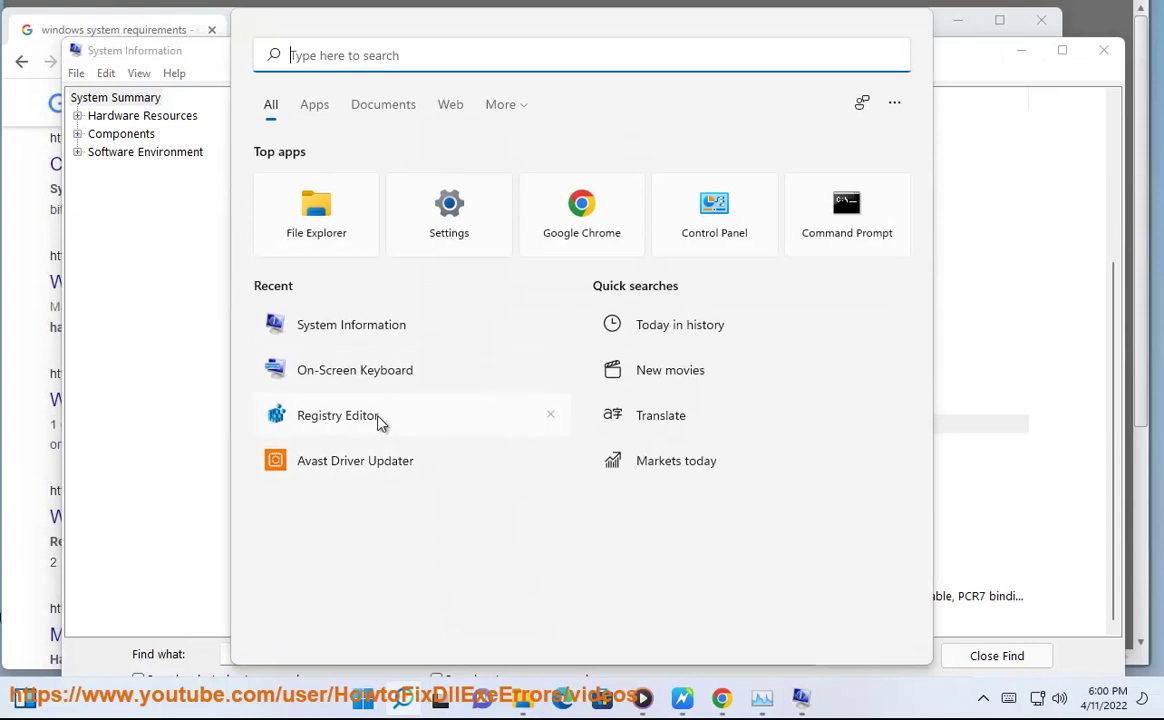
text(TASK)
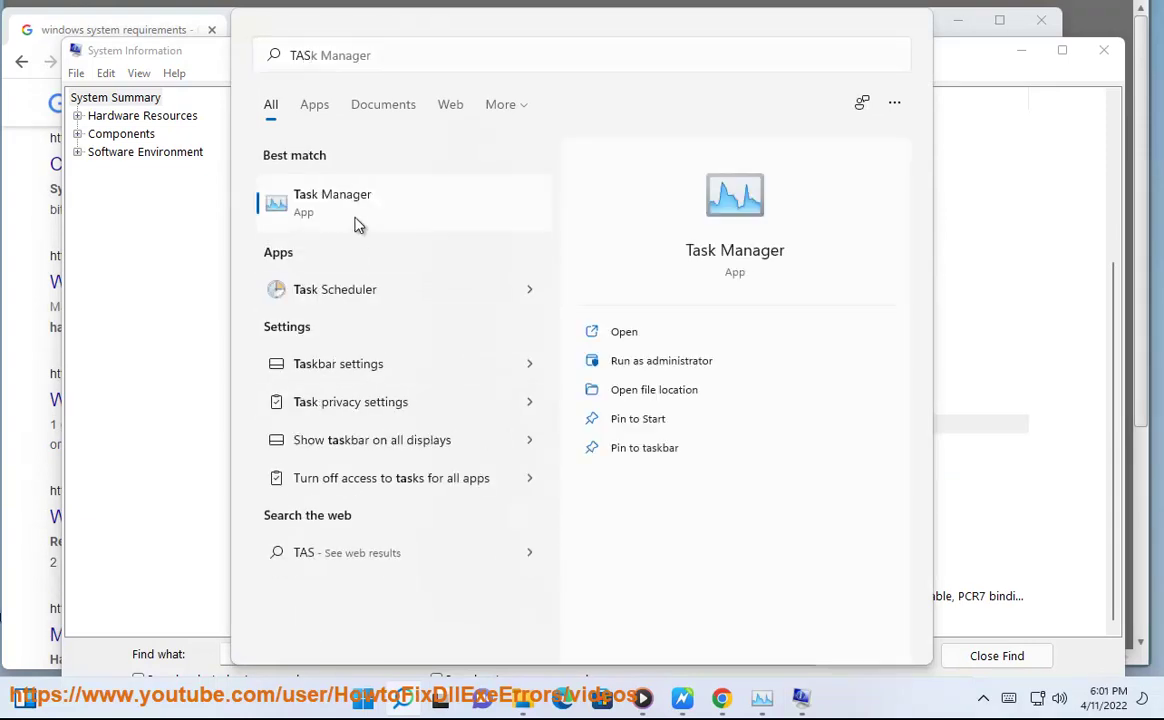
key(Return)
click(648, 158)
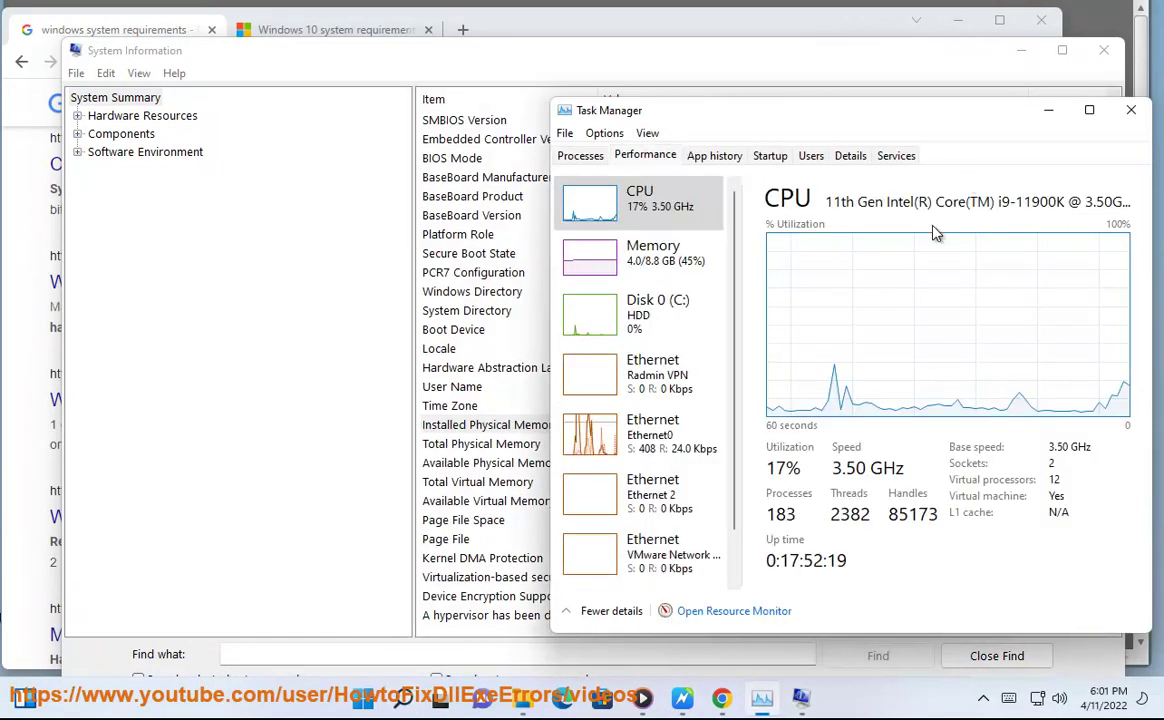
click(1131, 110)
click(1104, 50)
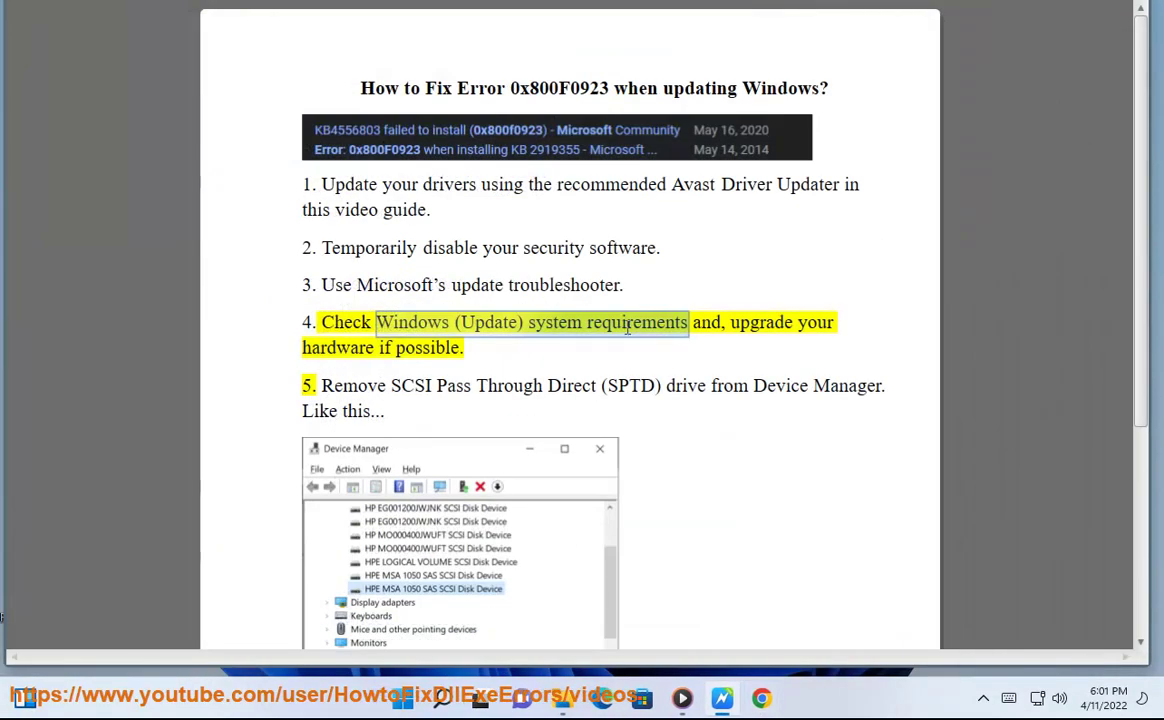
Search Windows for "DV", open Device Manager, and place its window beside the SPTD removal instructions.
click(628, 325)
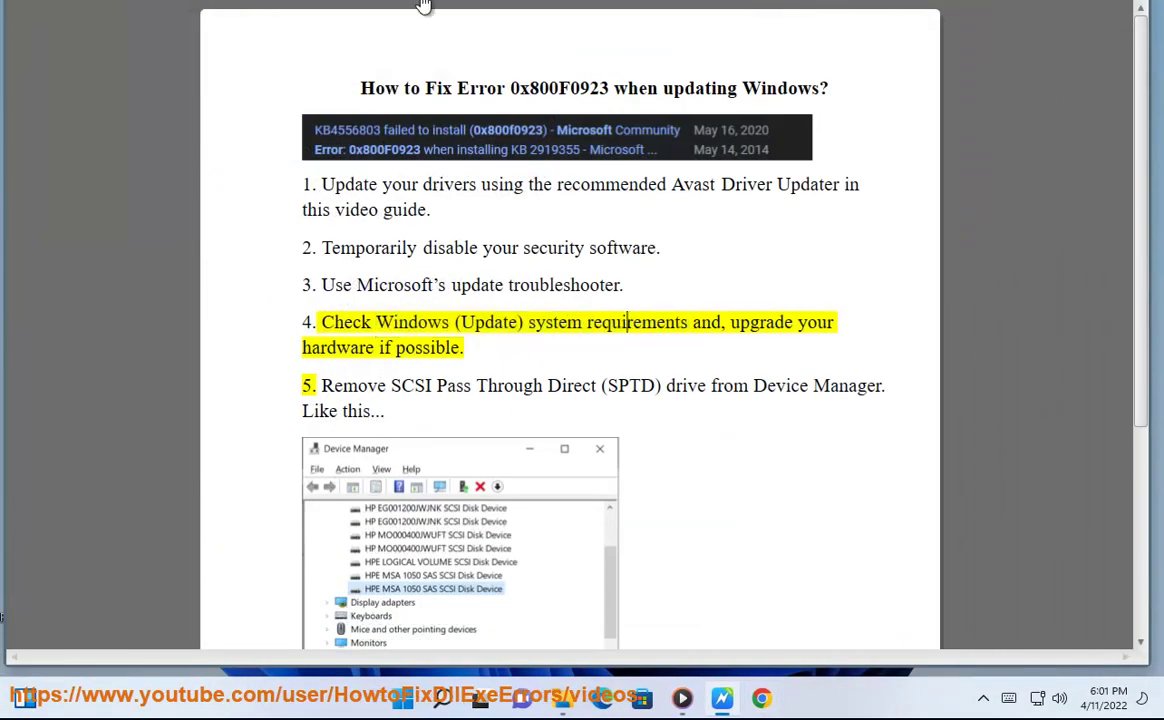
scroll(500, 470, down, 1)
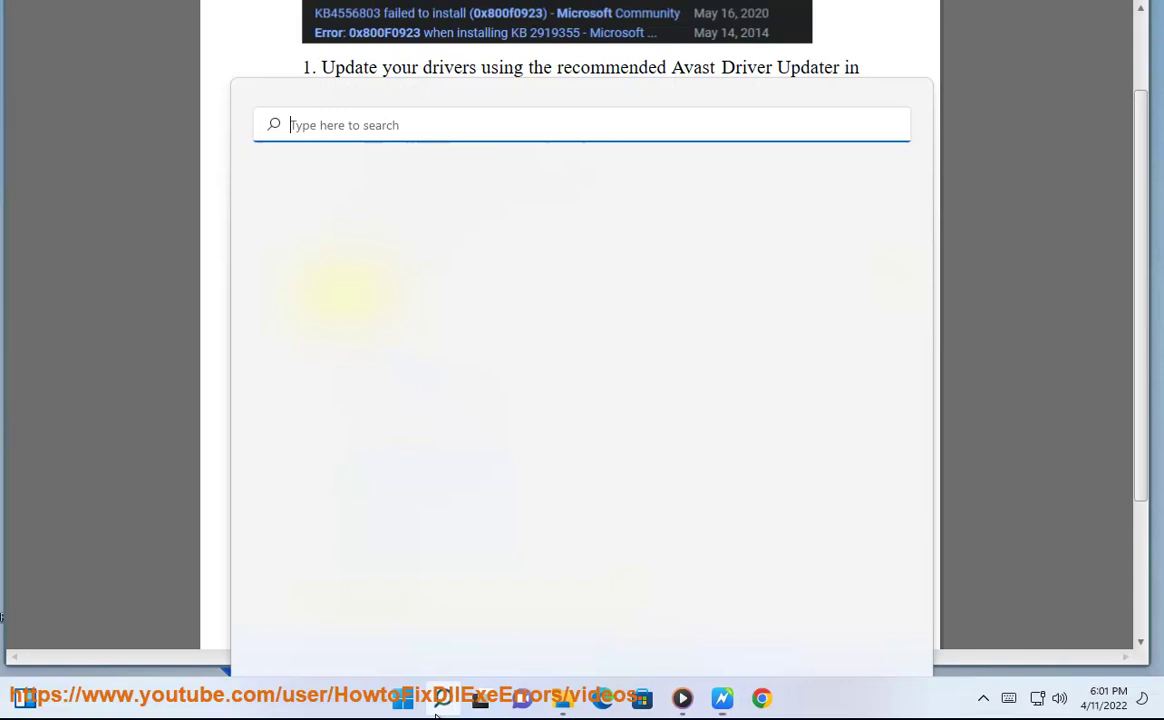
click(441, 697)
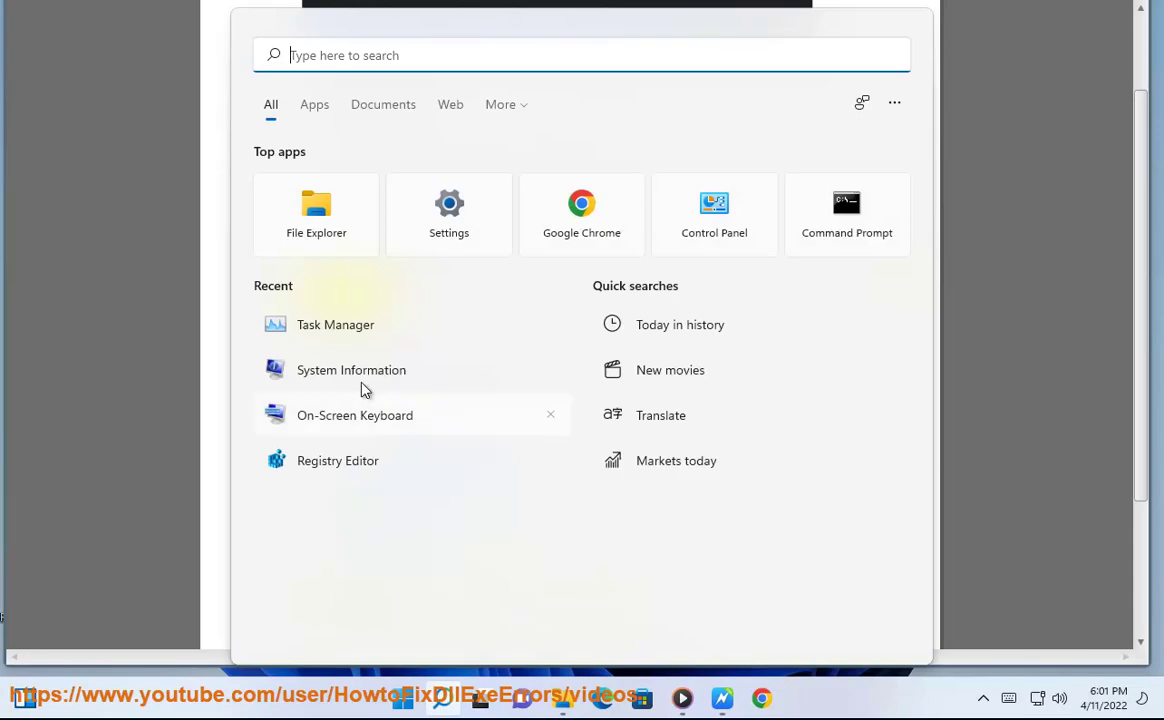
text(DV)
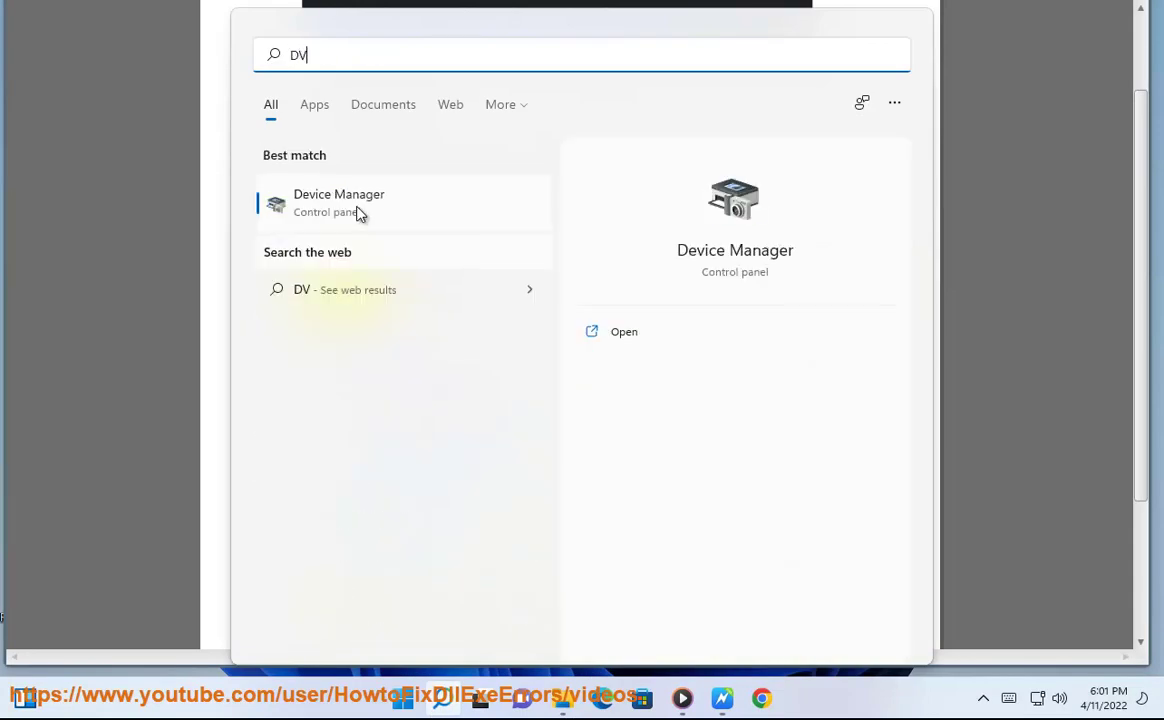
click(382, 203)
drag(454, 2, 935, 133)
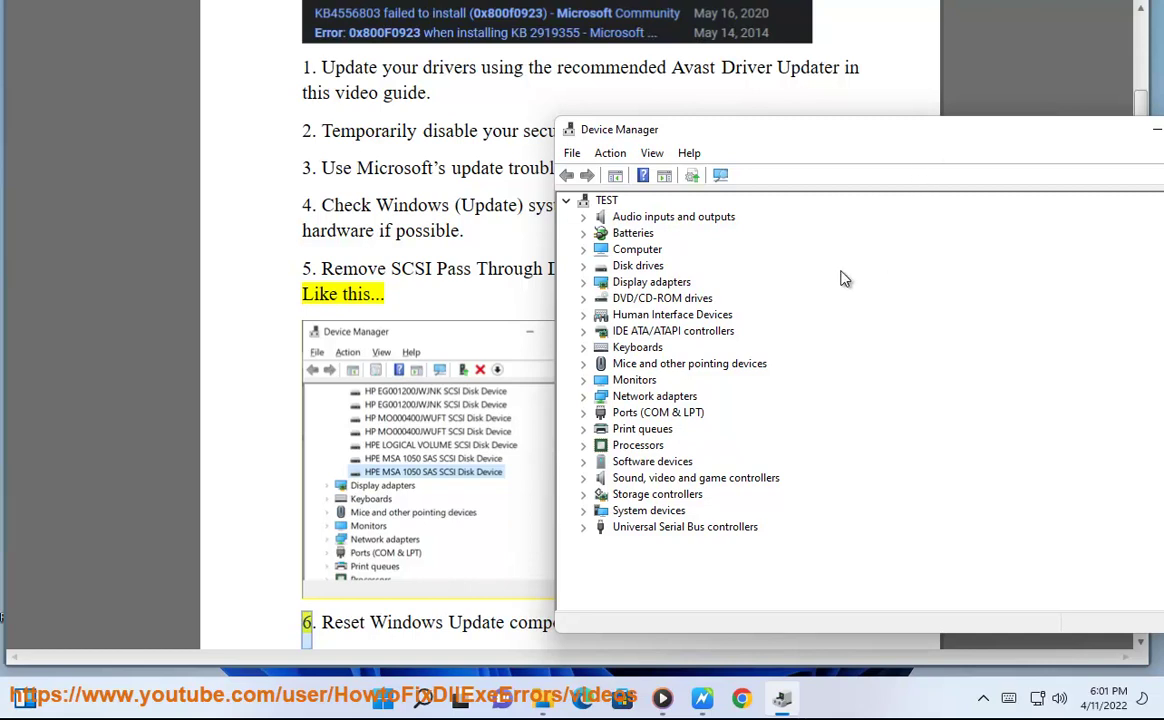
Try disabling the Microsoft AC Adapter under Batteries, decline the confirmation, and close Device Manager.
click(599, 251)
click(585, 234)
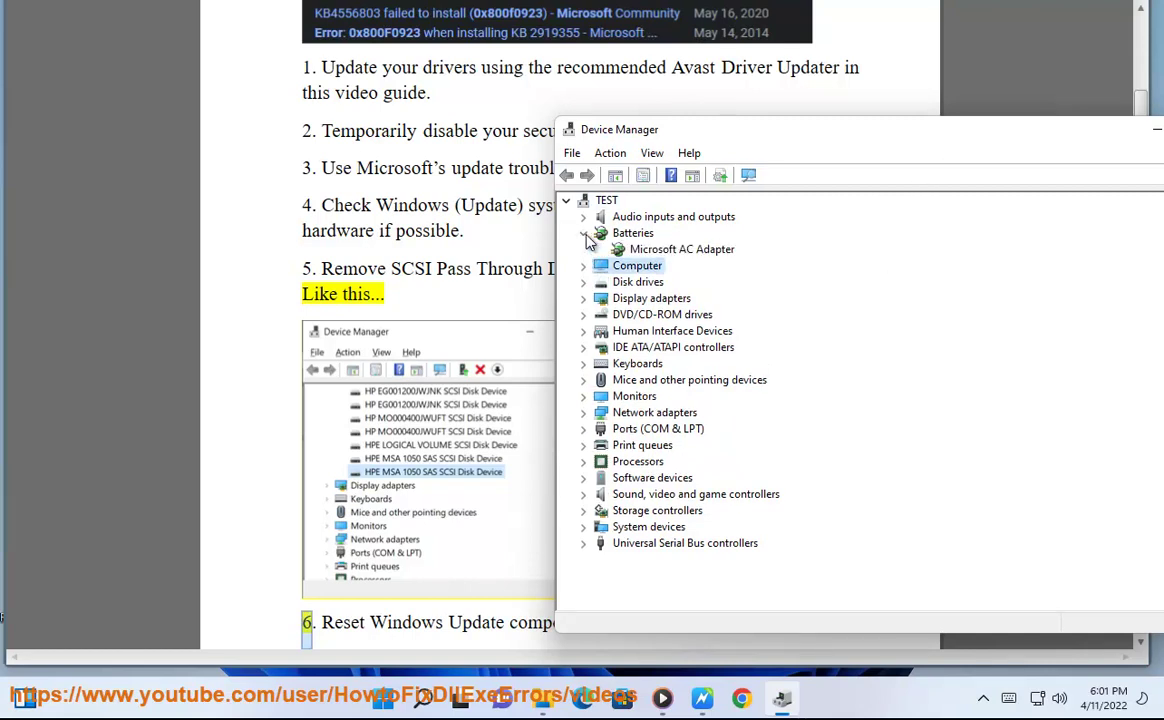
right_click(615, 250)
click(640, 277)
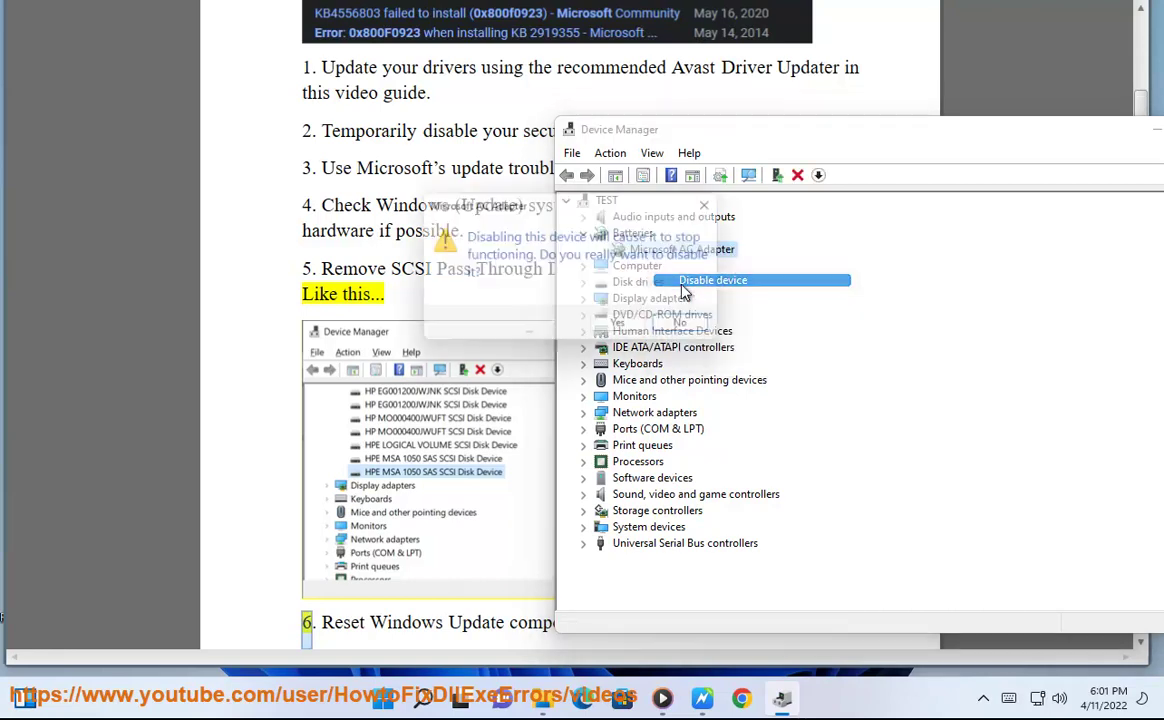
click(693, 329)
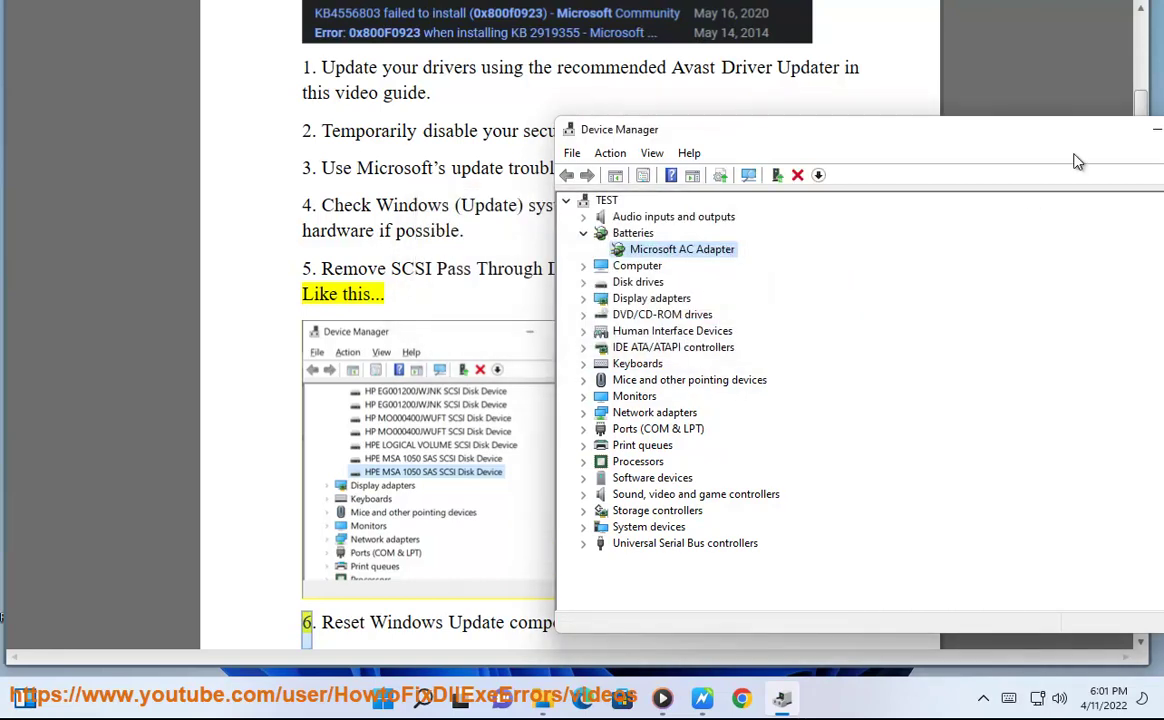
drag(1082, 140, 810, 139)
click(969, 128)
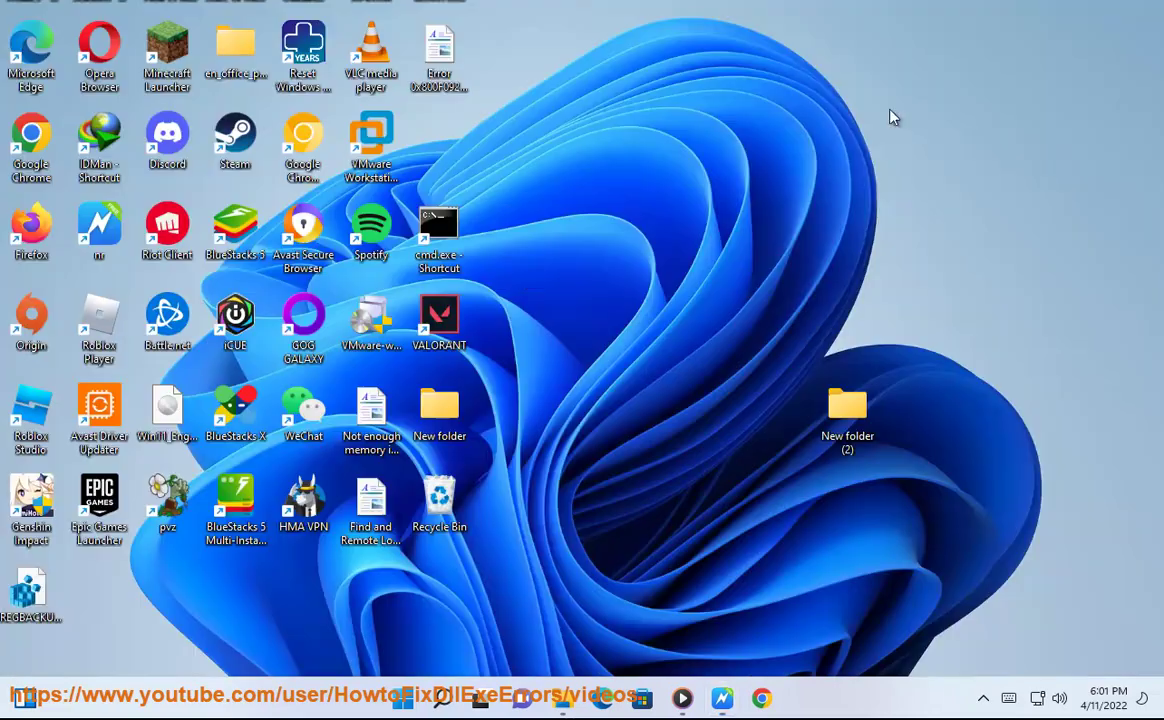
Launch the Reset Windows Update Tool, allowing it to make changes, and highlight its option that resets the Windows Update Components.
right_click(317, 57)
click(365, 137)
click(453, 393)
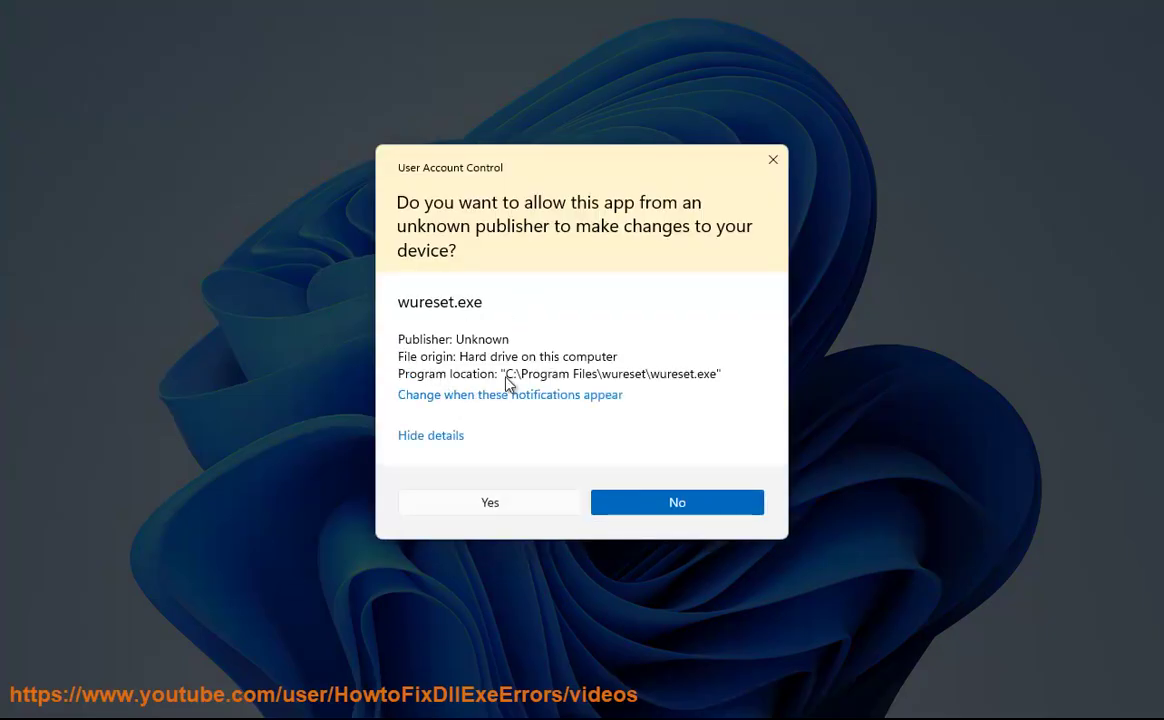
click(550, 497)
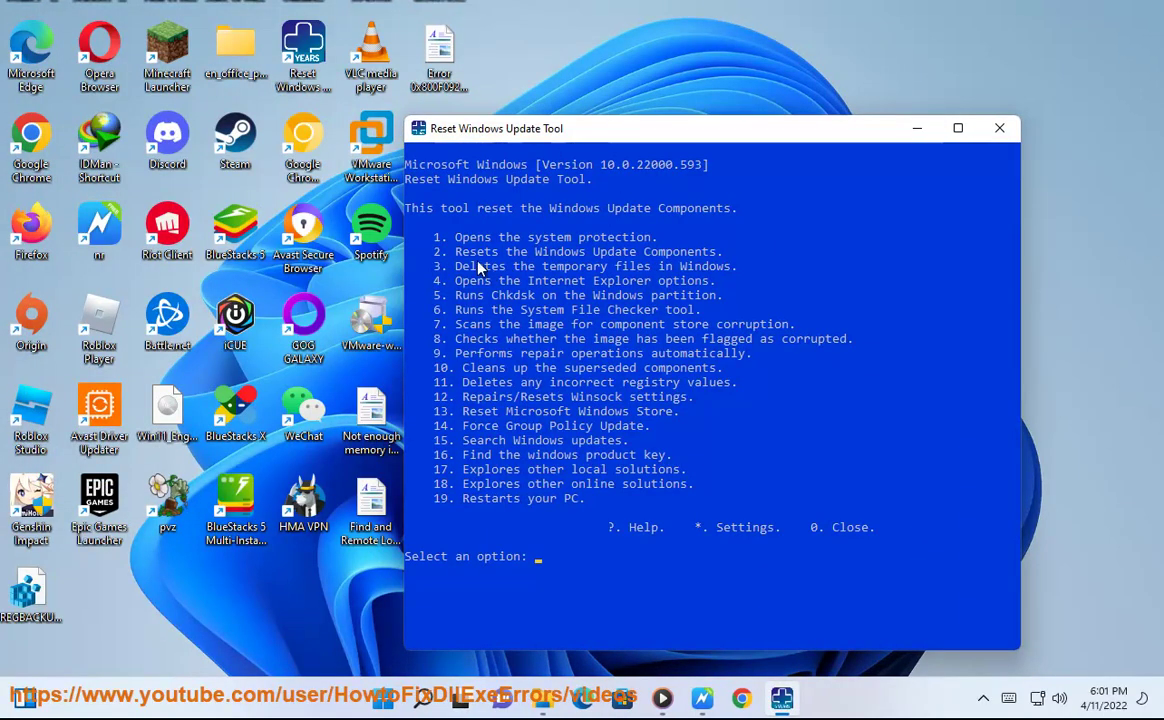
drag(455, 251, 728, 262)
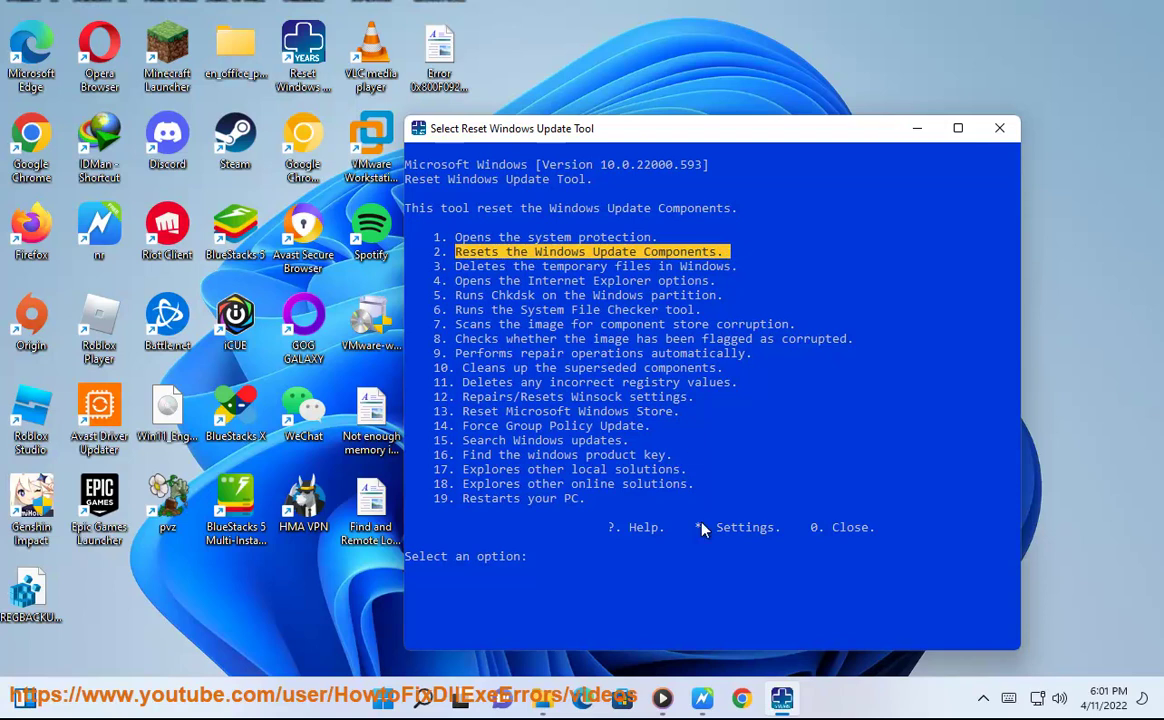
right_click(598, 540)
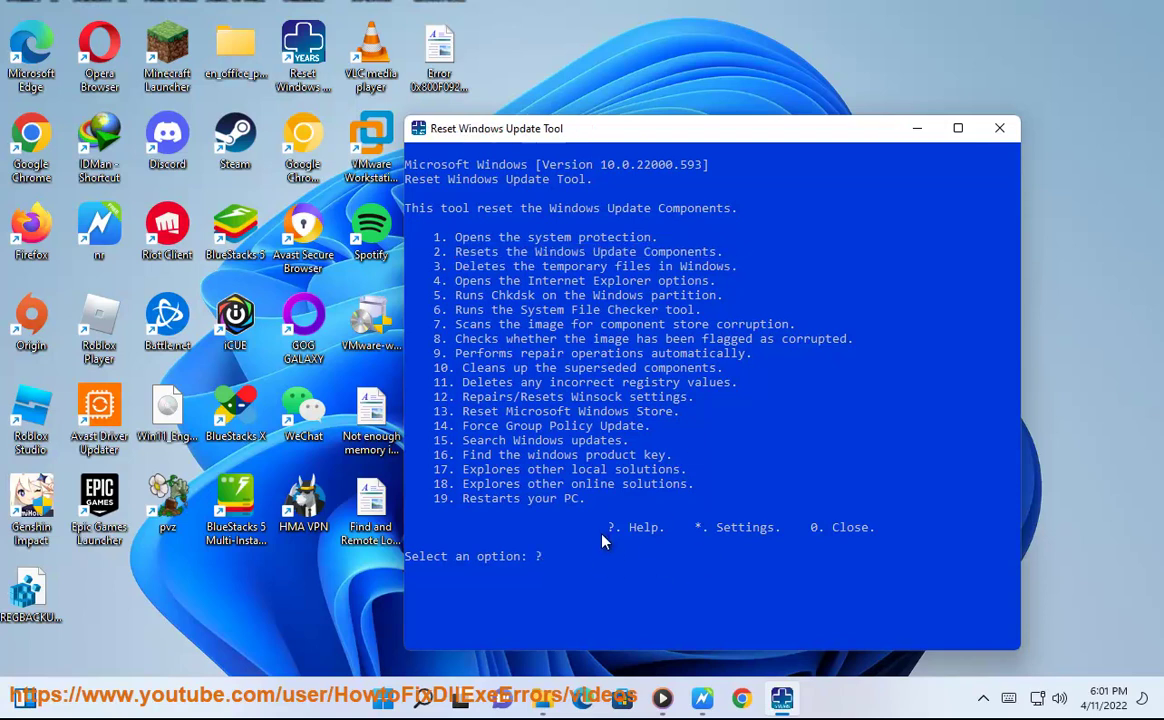
Open the Reset Windows Update Tool's online help with the ? option and read the GitHub wiki's description of the tool.
text(?)
key(Return)
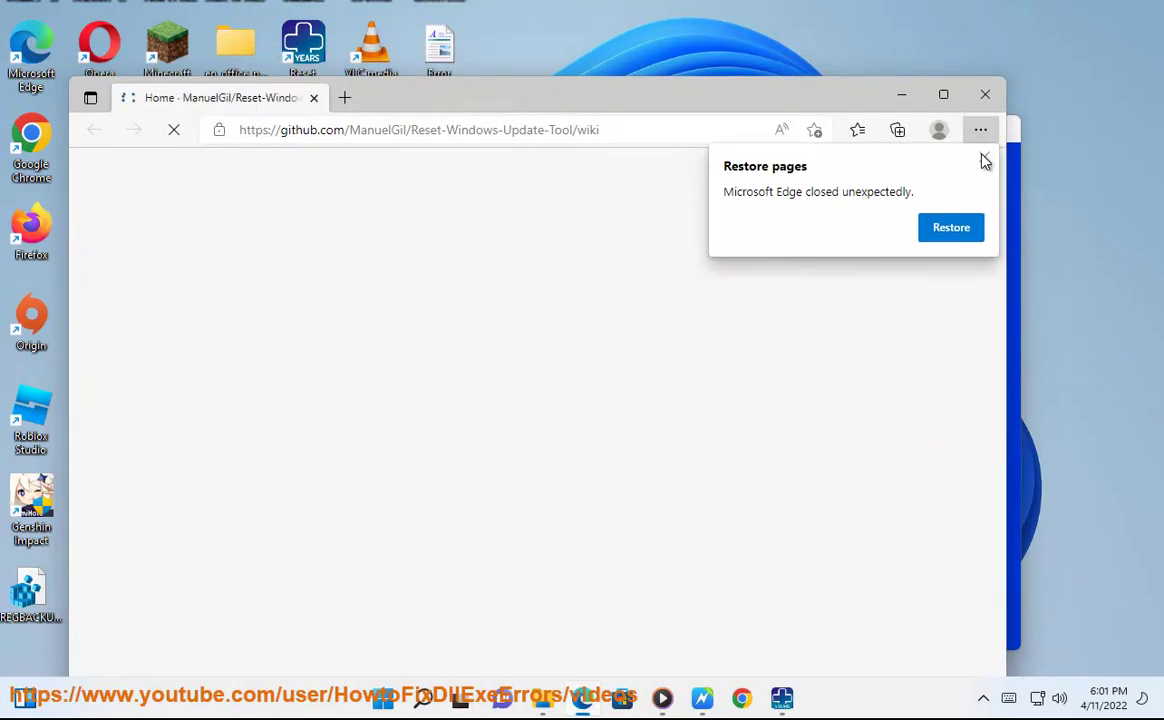
click(982, 157)
click(648, 134)
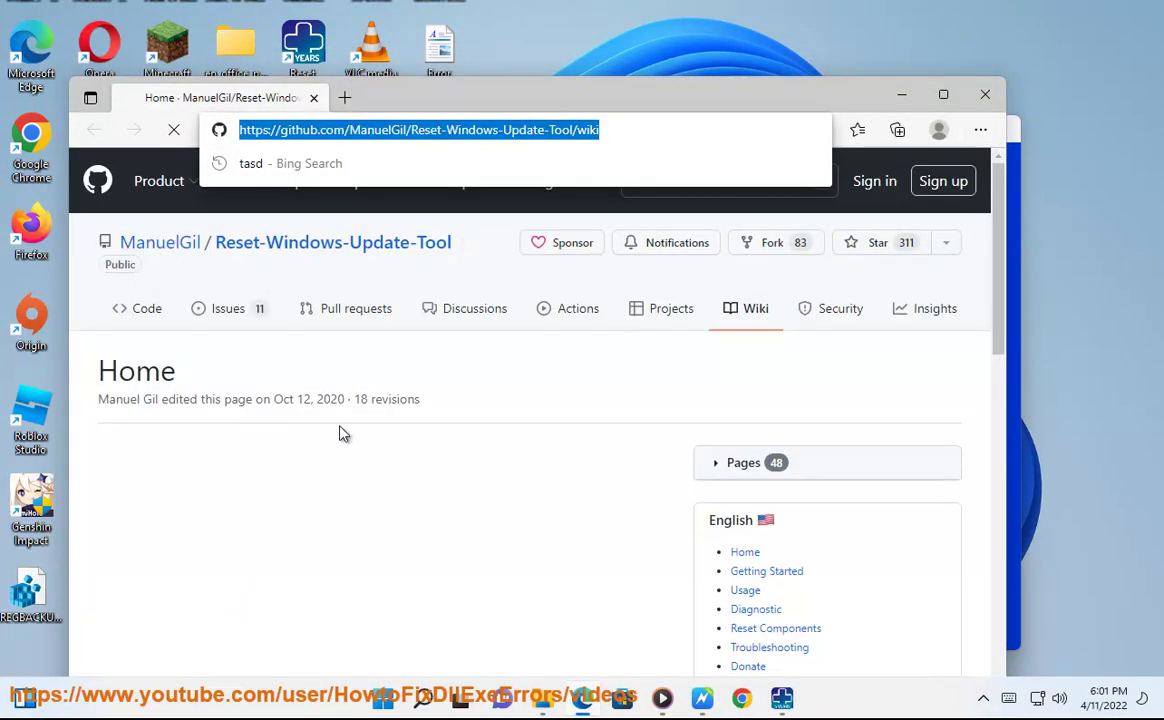
drag(334, 399, 104, 410)
scroll(245, 437, down, 3)
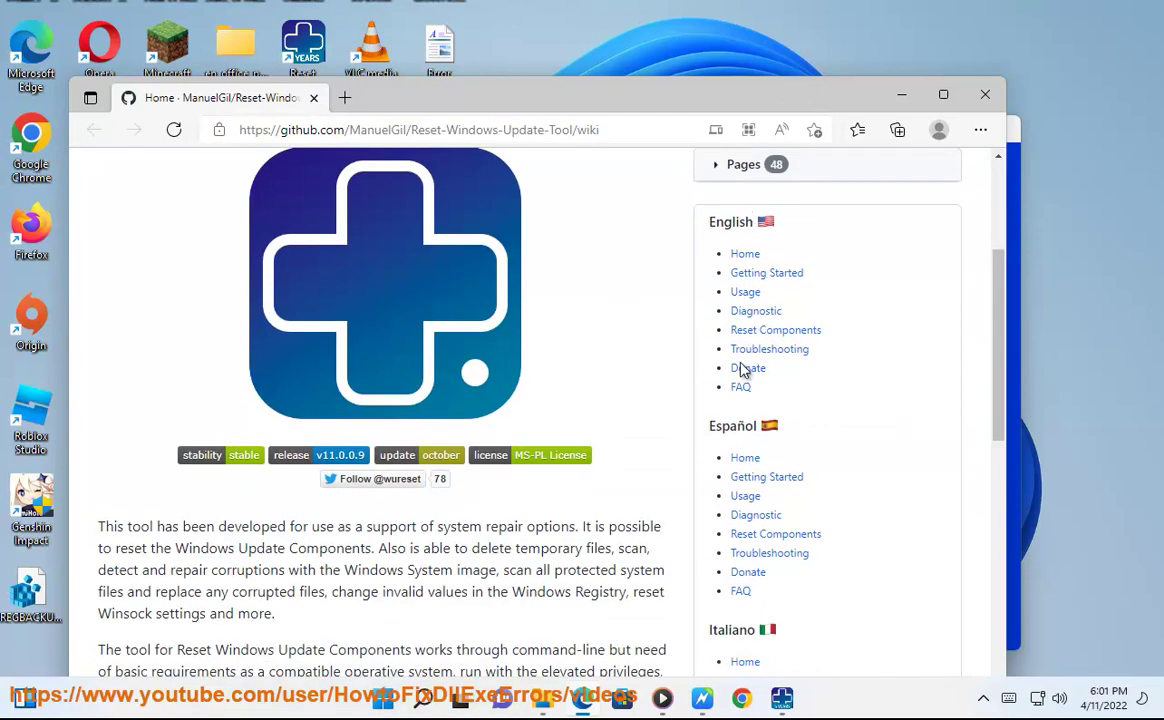
scroll(330, 505, down, 2)
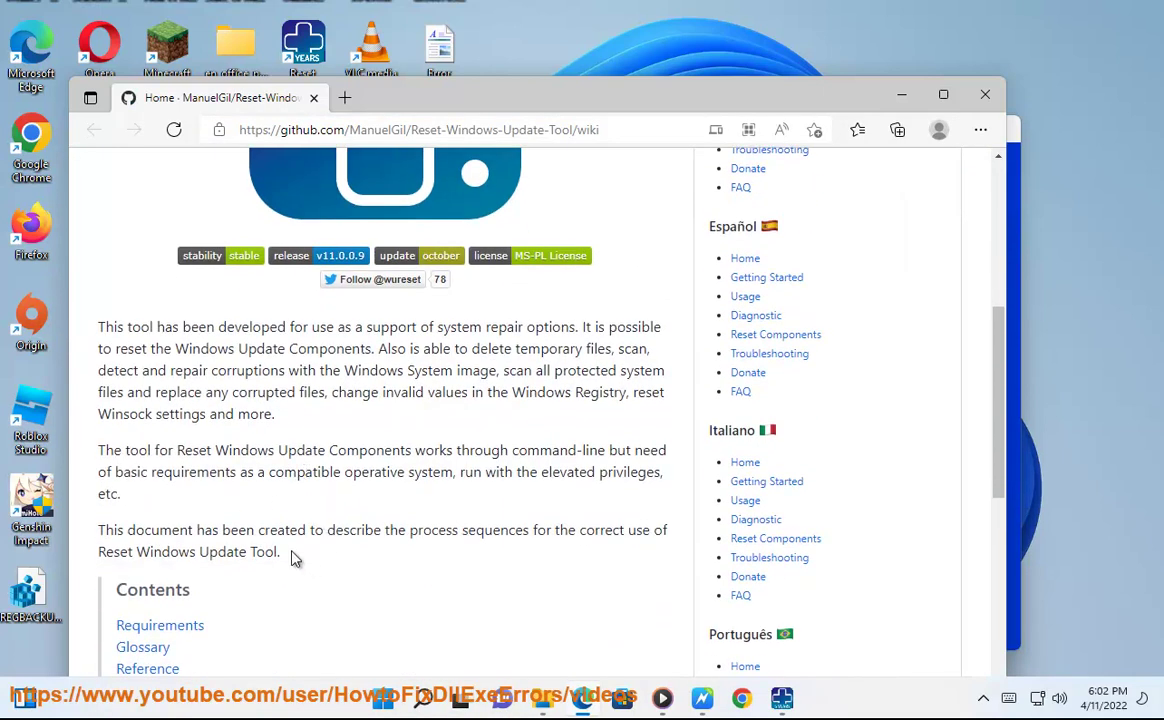
drag(305, 563, 96, 325)
click(297, 134)
double_click(299, 134)
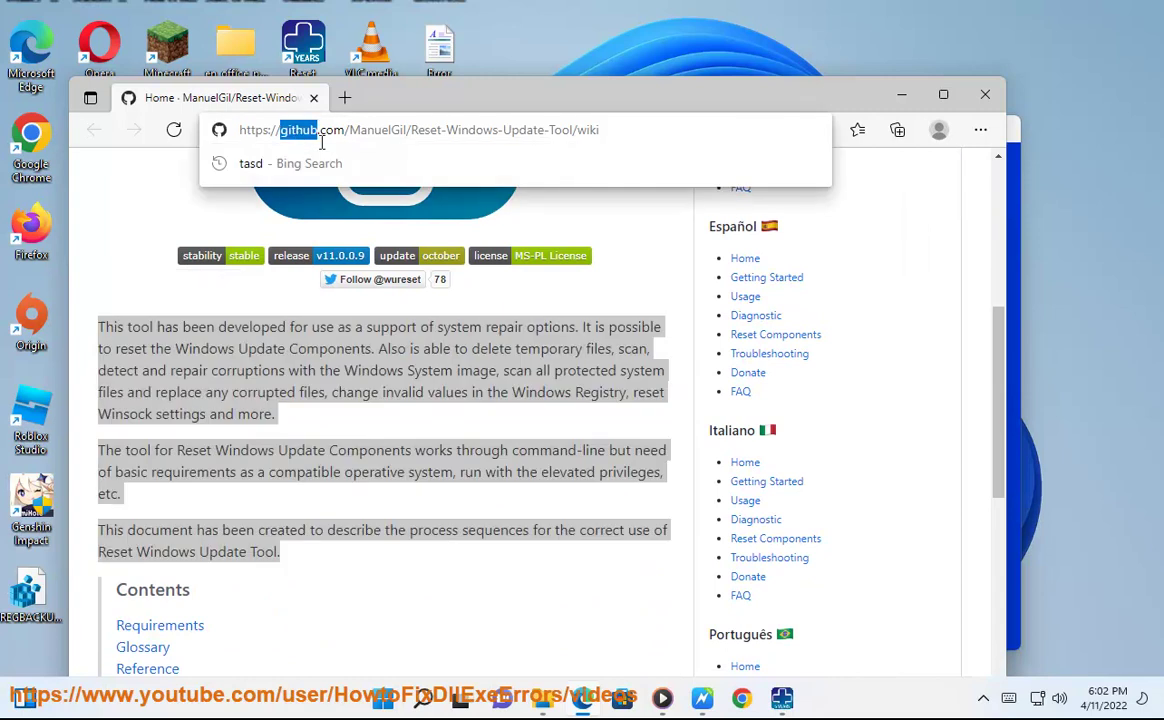
Minimize the wiki page, close the Reset Windows Update Tool, and go back to the remaining fixes in the document.
click(903, 94)
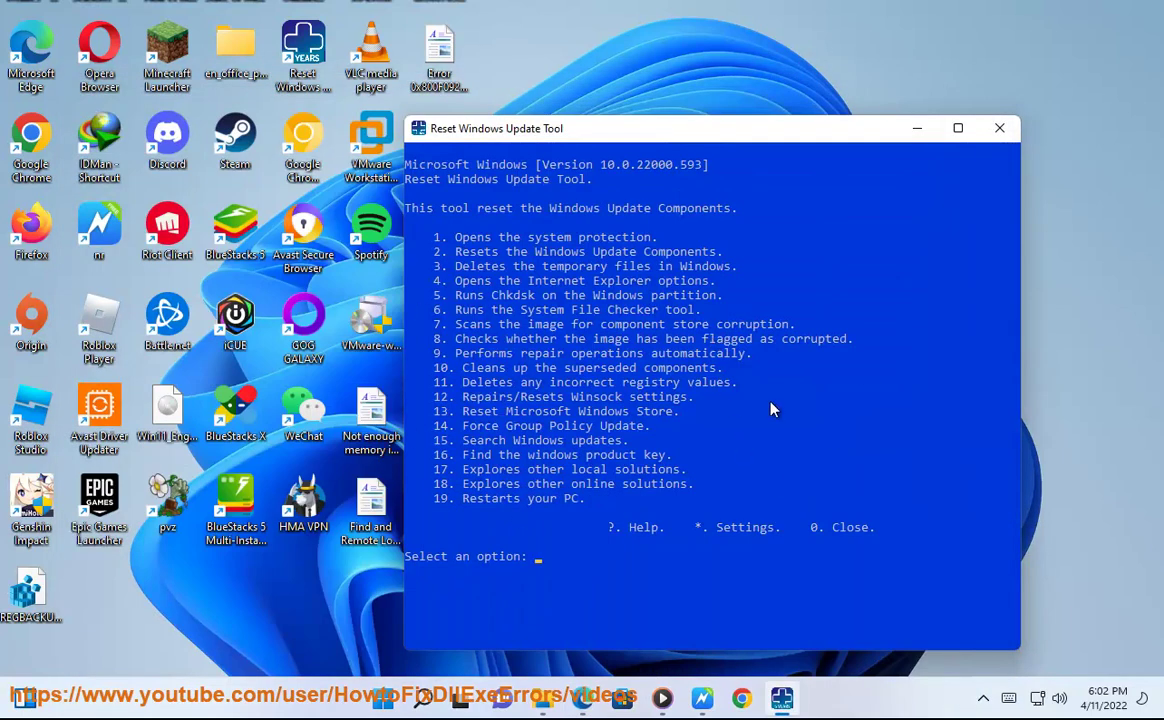
click(998, 128)
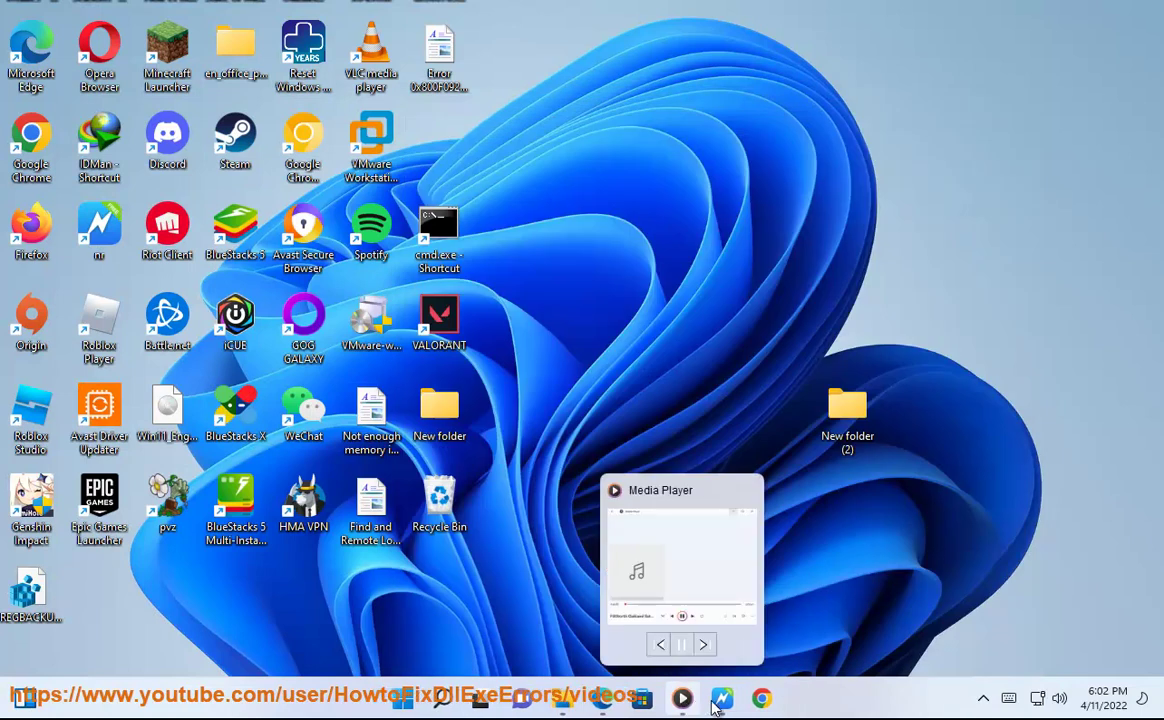
click(720, 703)
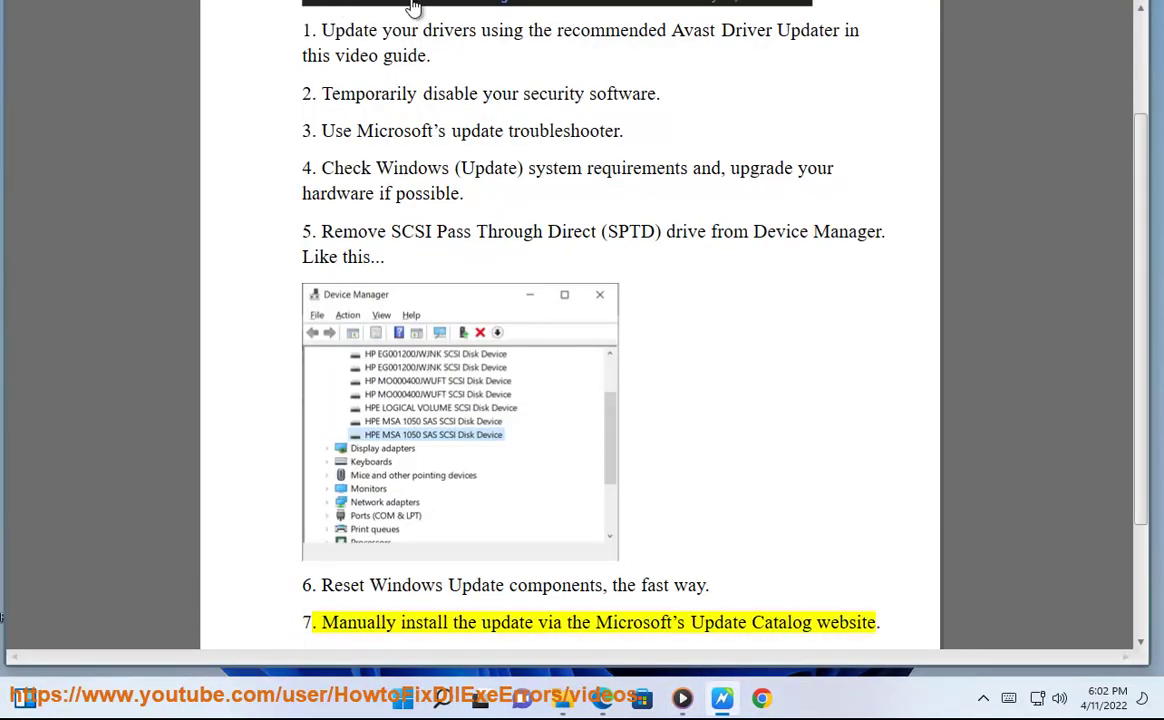
scroll(654, 322, down, 1)
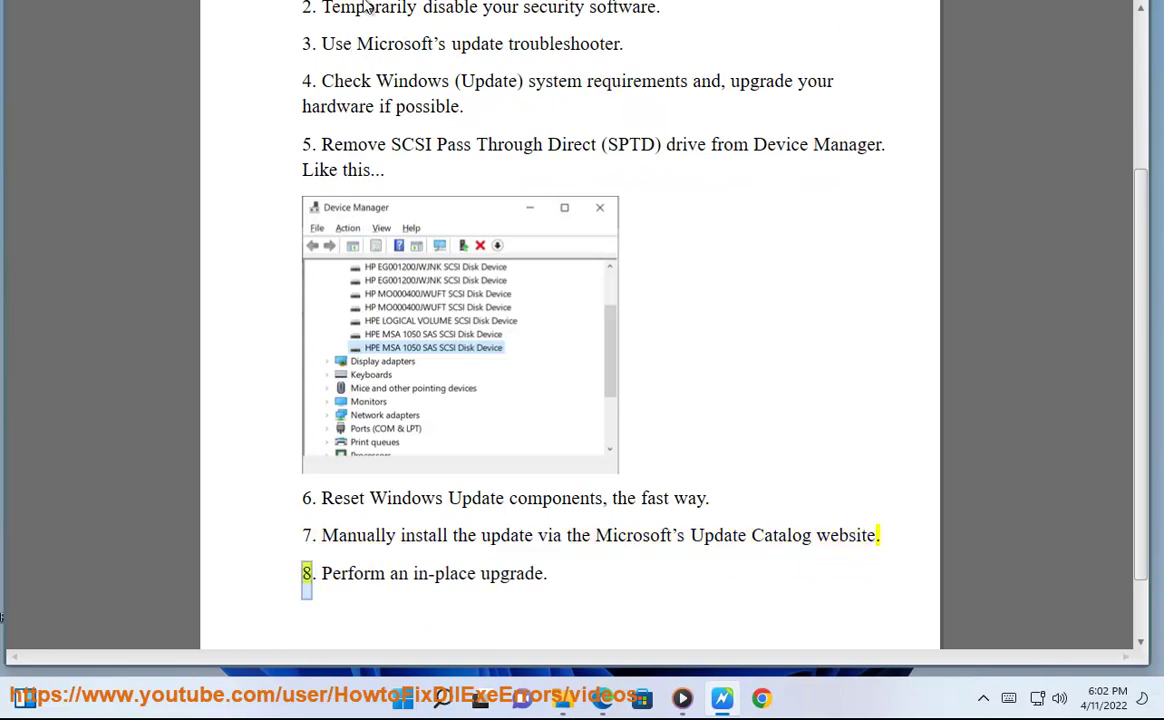
Copy "Microsoft's Update Catalog" from fix 7 in the document and search Google for it in Chrome.
drag(797, 541, 602, 548)
key(ctrl+c)
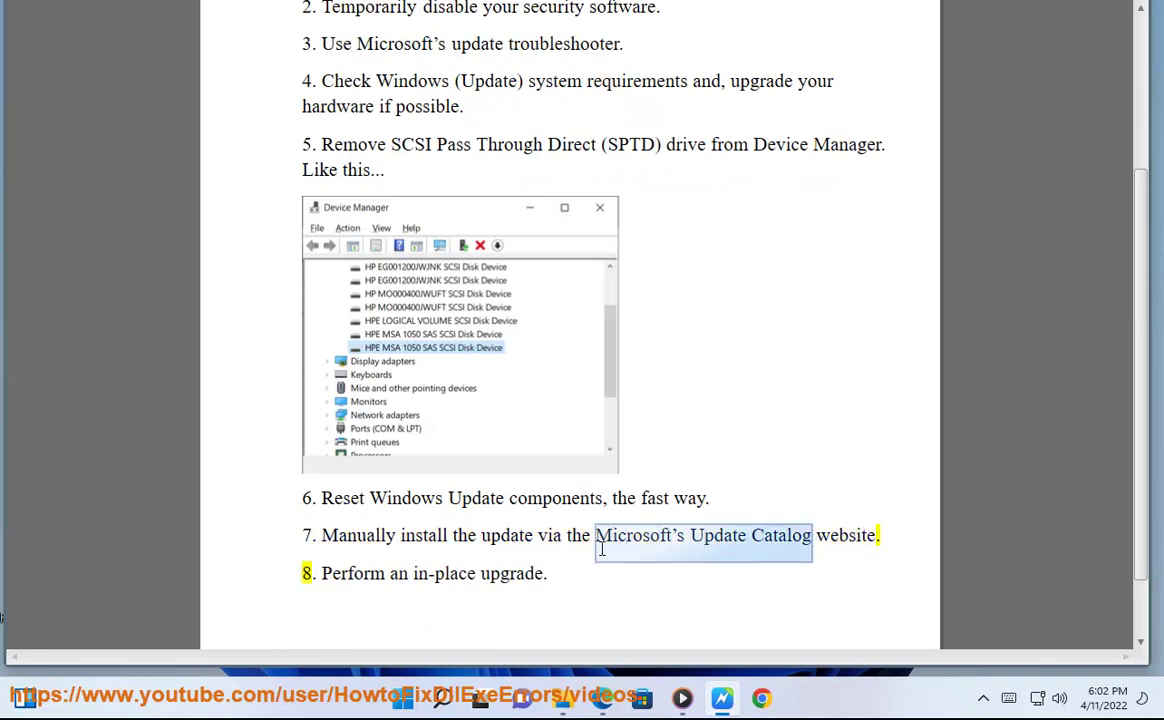
click(768, 703)
click(244, 62)
key(ctrl+v)
key(Return)
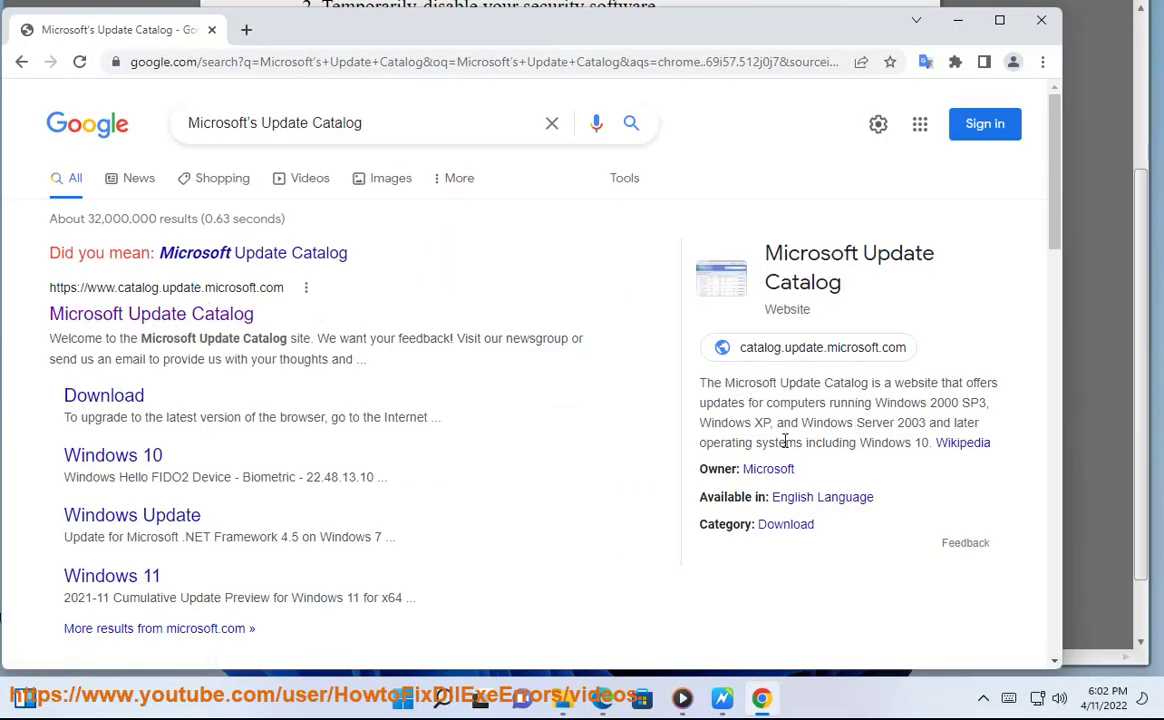
Read the Update Catalog summary, view the Microsoft Update Catalog site, and return to the document.
drag(816, 449, 681, 395)
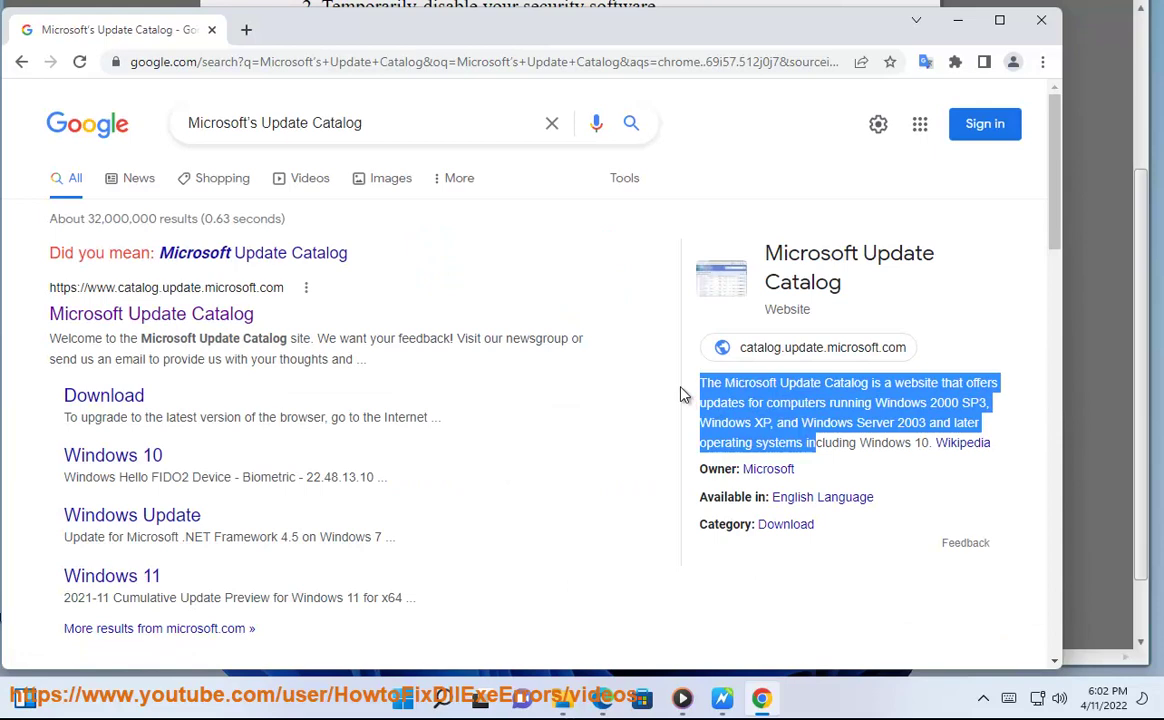
click(200, 318)
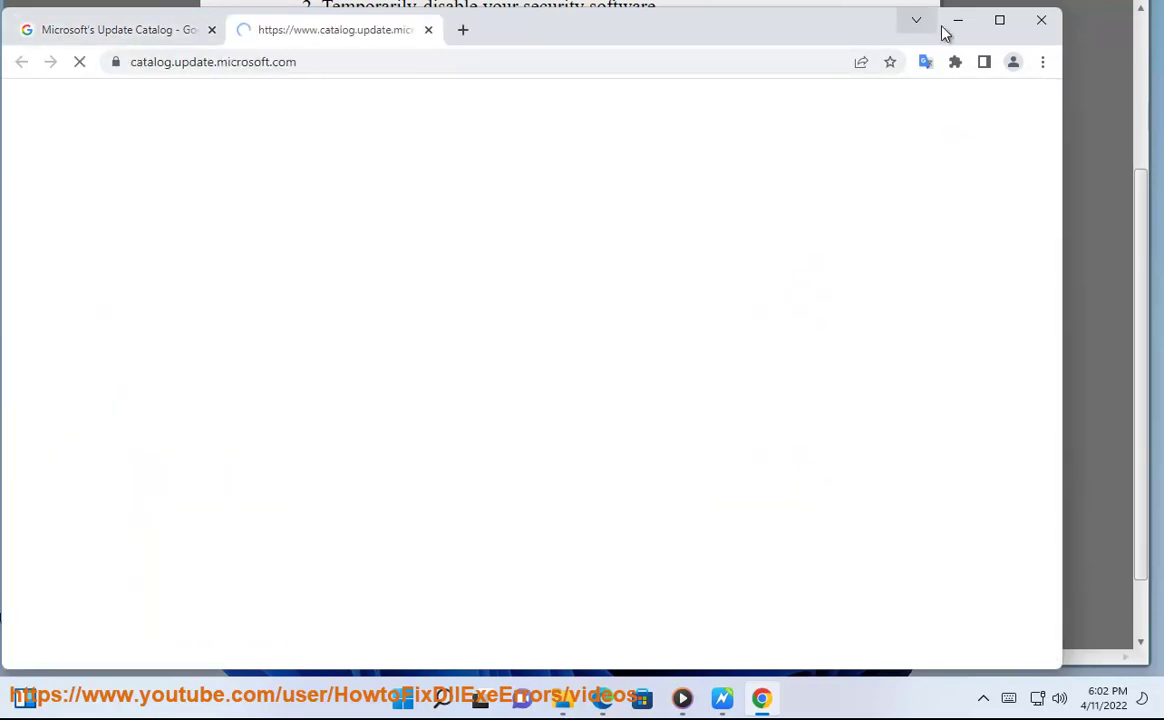
click(378, 74)
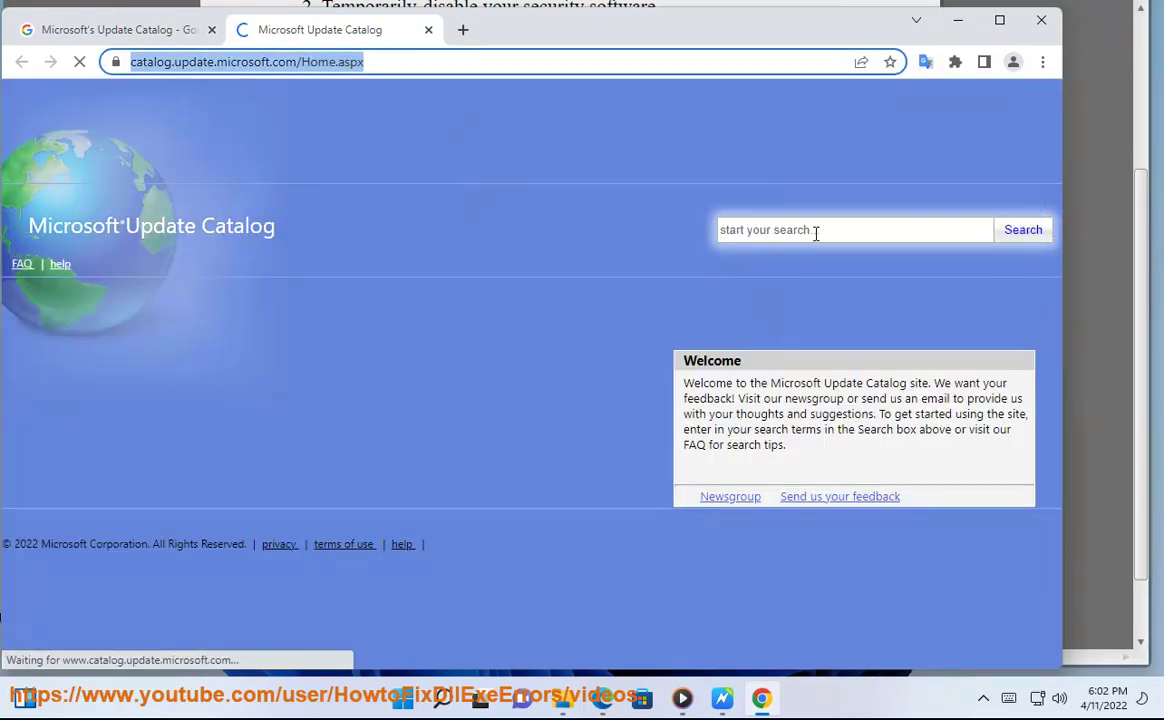
click(995, 20)
click(942, 65)
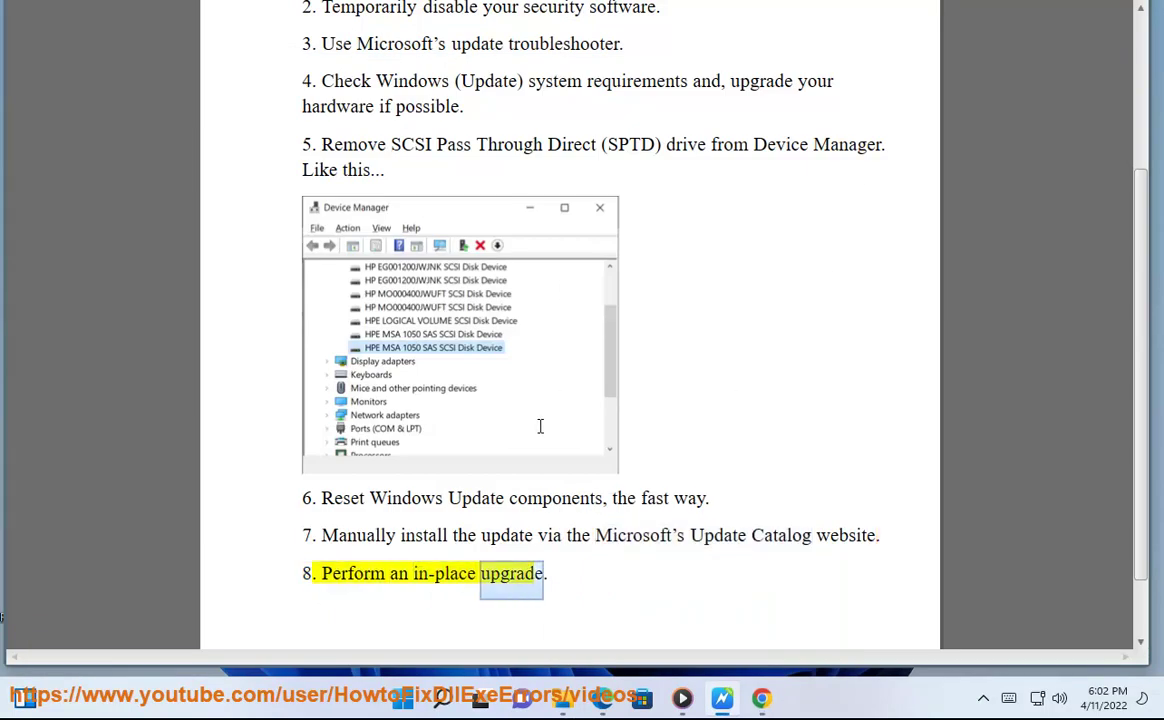
Start Windows Setup from the mounted disc drive in This PC and allow it to make changes to the device.
click(562, 697)
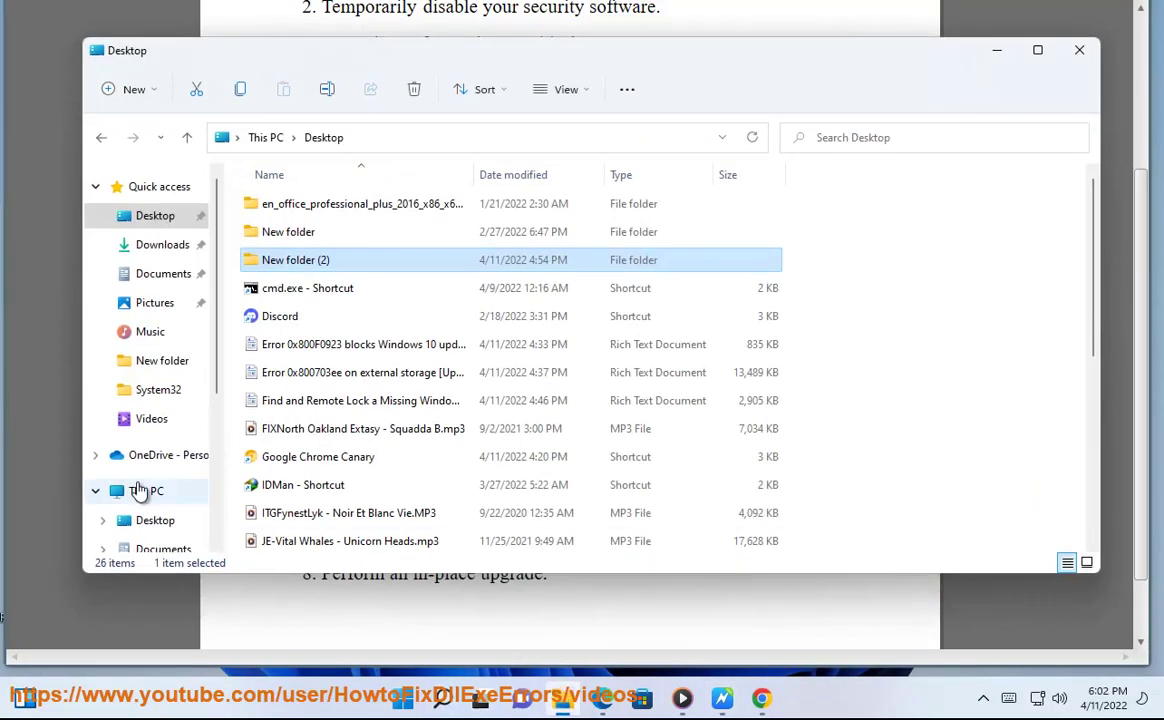
click(150, 492)
double_click(564, 357)
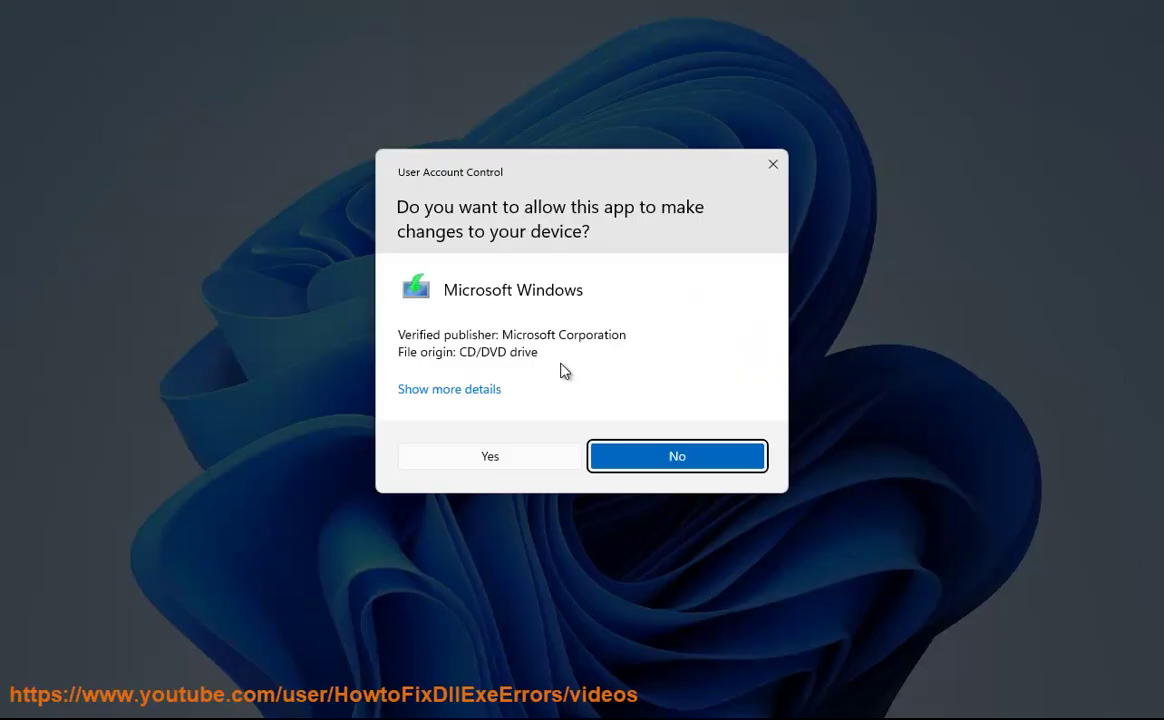
click(500, 458)
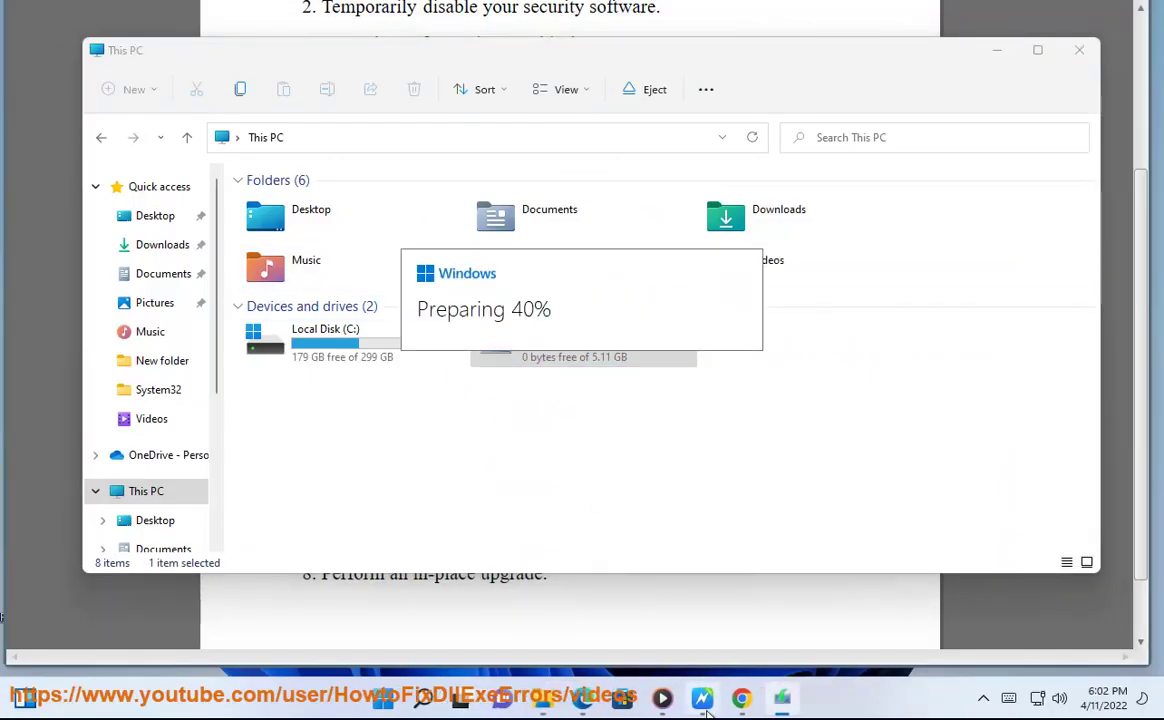
Close the Update Catalog page, search Google for "windows iso", and highlight Microsoft's Windows 10 disc image download result.
click(741, 700)
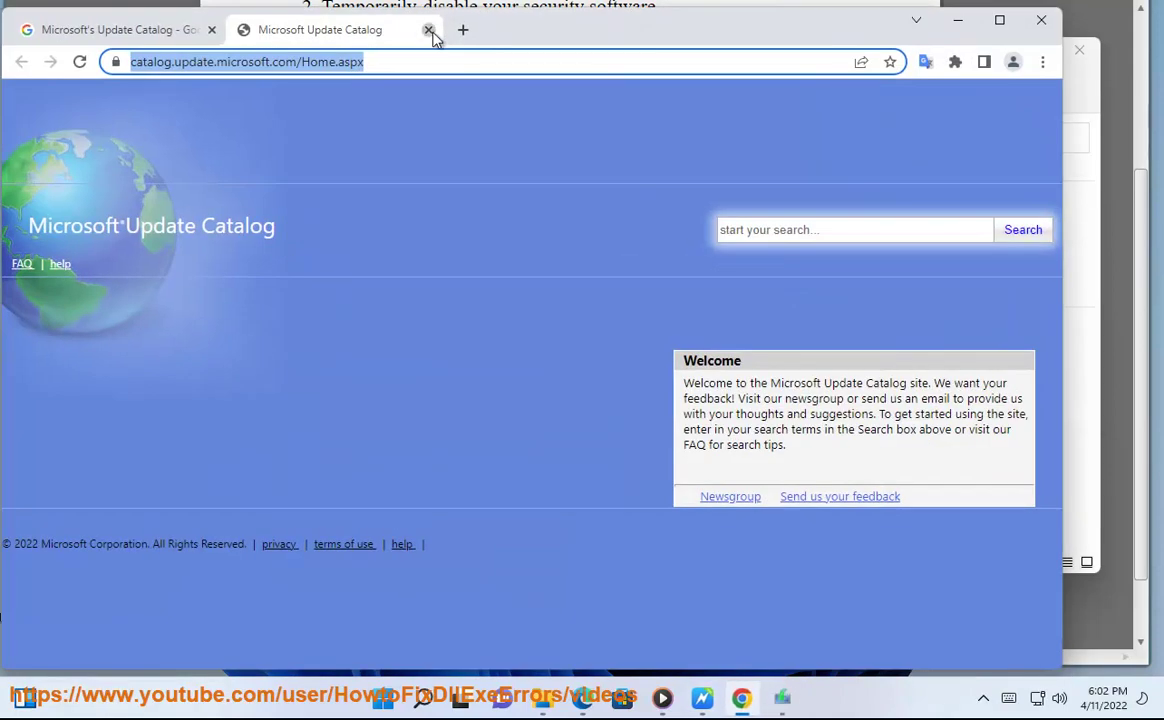
click(429, 30)
triple_click(375, 110)
text(WIND)
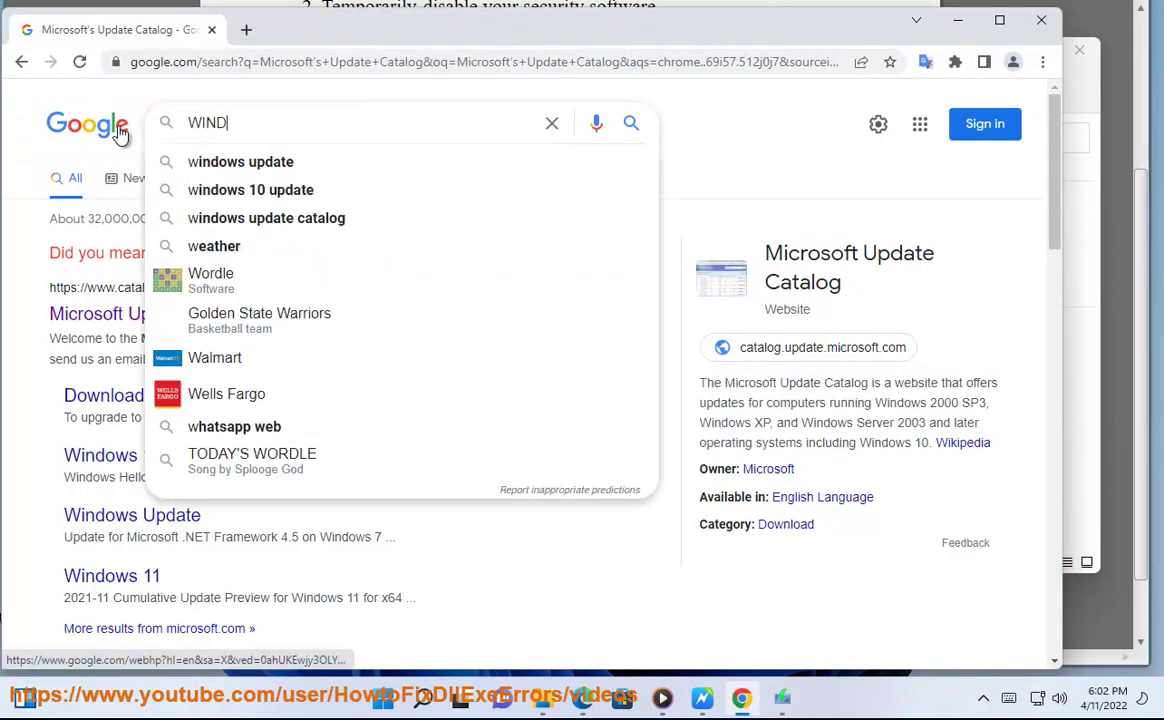
text(OWS ISO)
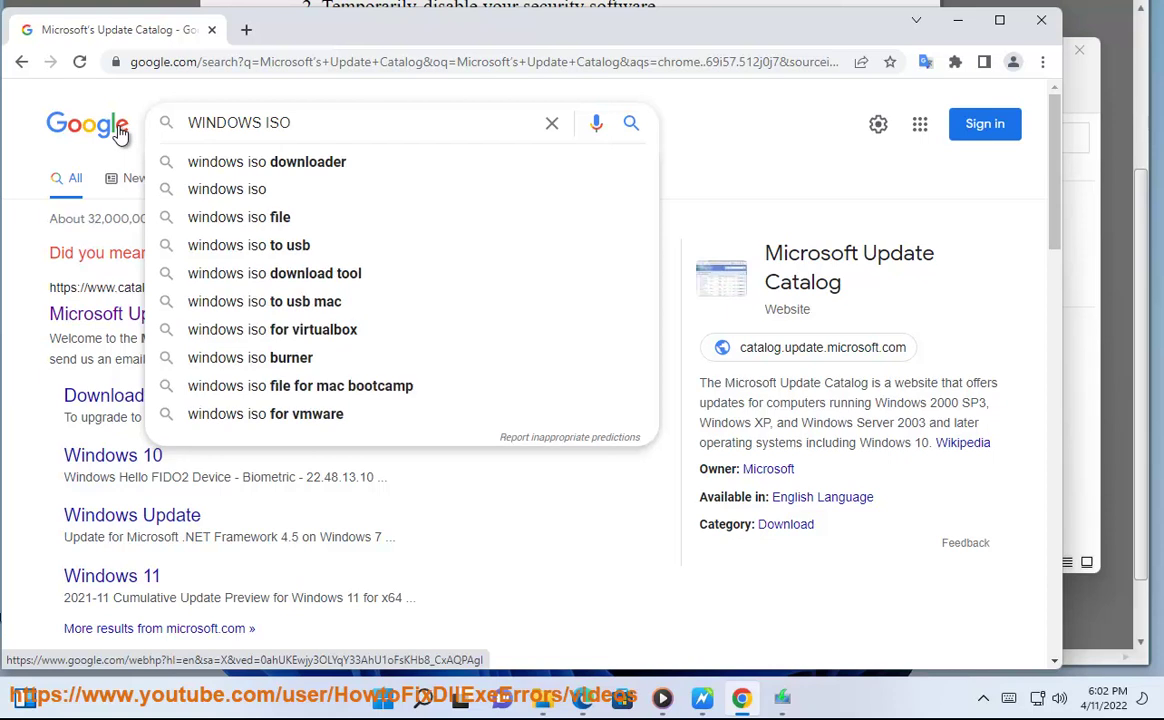
key(Down)
key(Down)
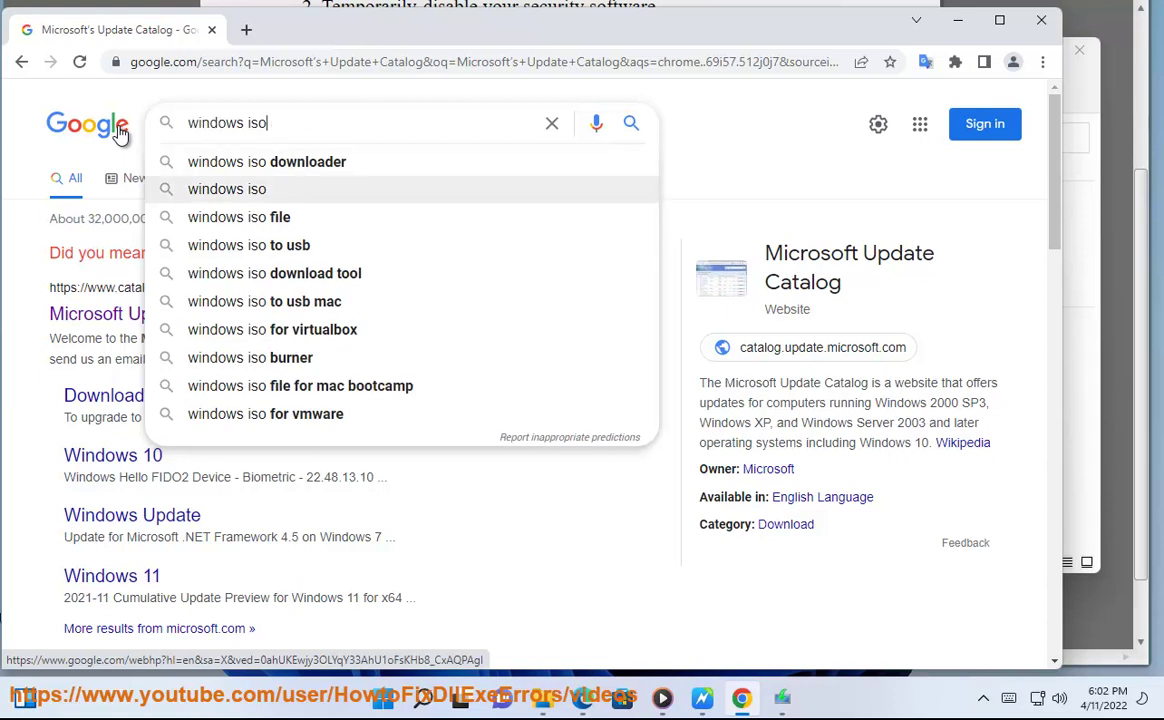
key(Return)
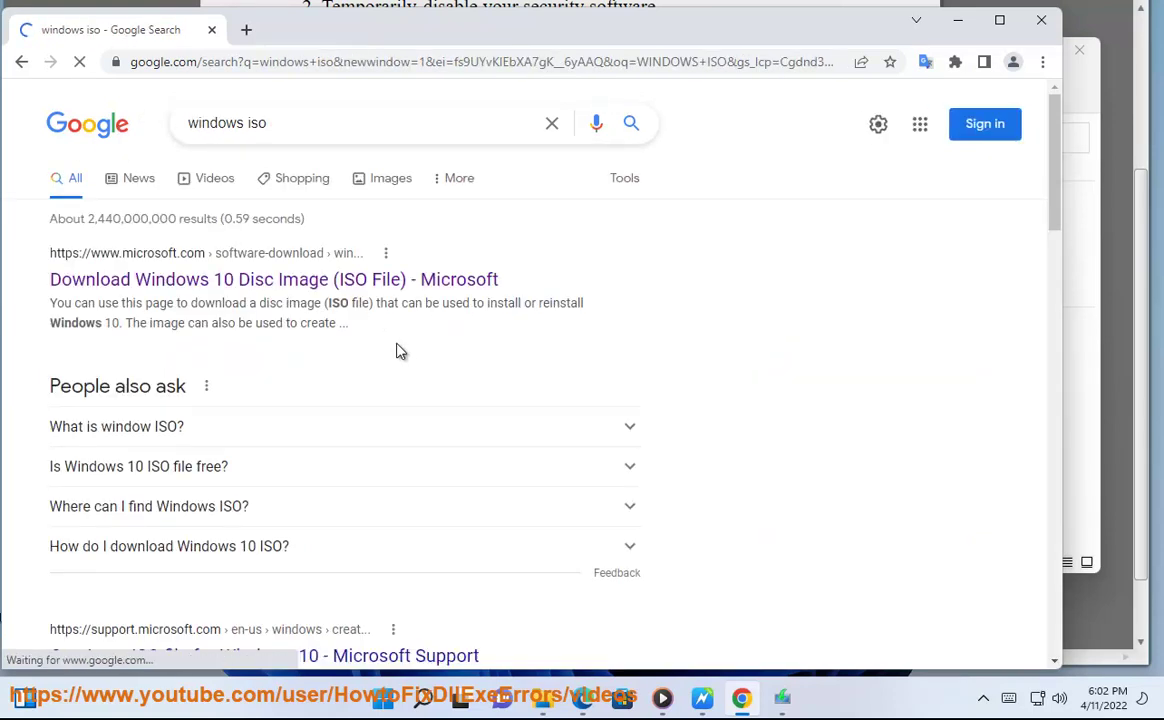
drag(401, 352, 35, 245)
Return to Windows 11 Setup and open the choices for how Setup downloads updates.
click(957, 20)
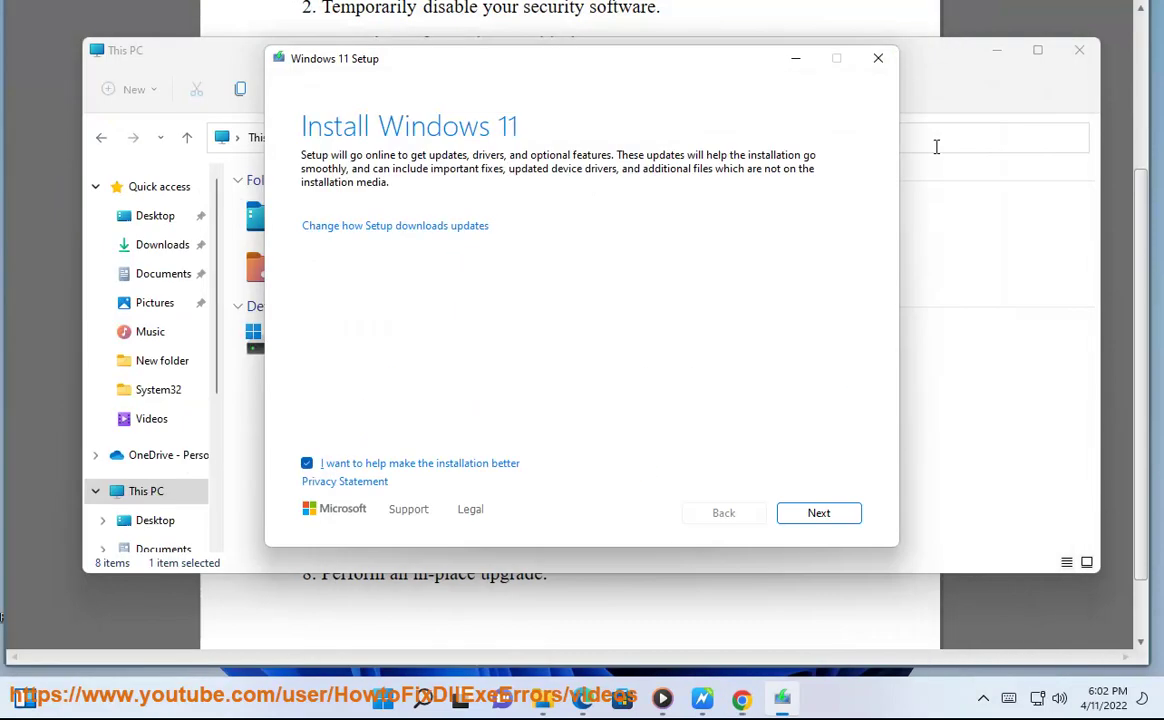
click(400, 228)
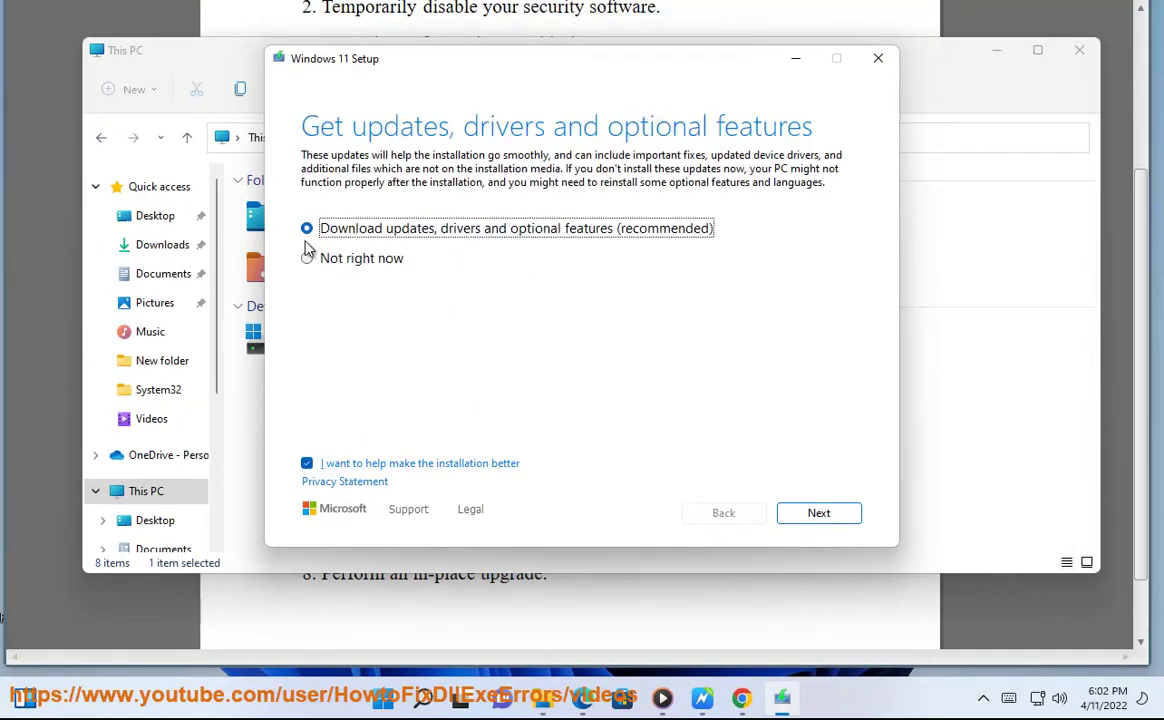